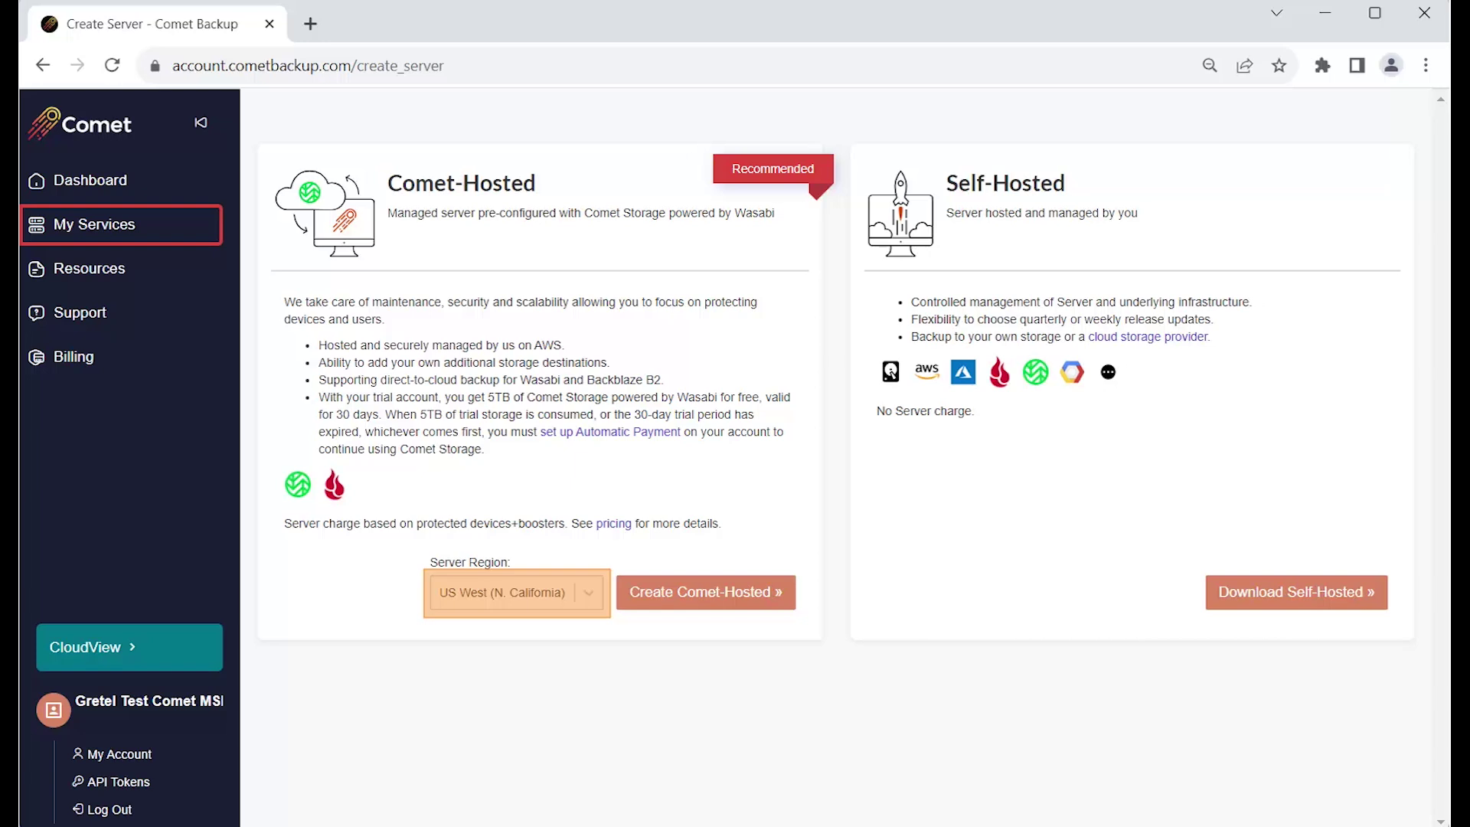
# Create a Comet-Hosted server in US West (N. California) and log in to it.
pyautogui.hotkey('alt', 'Down')
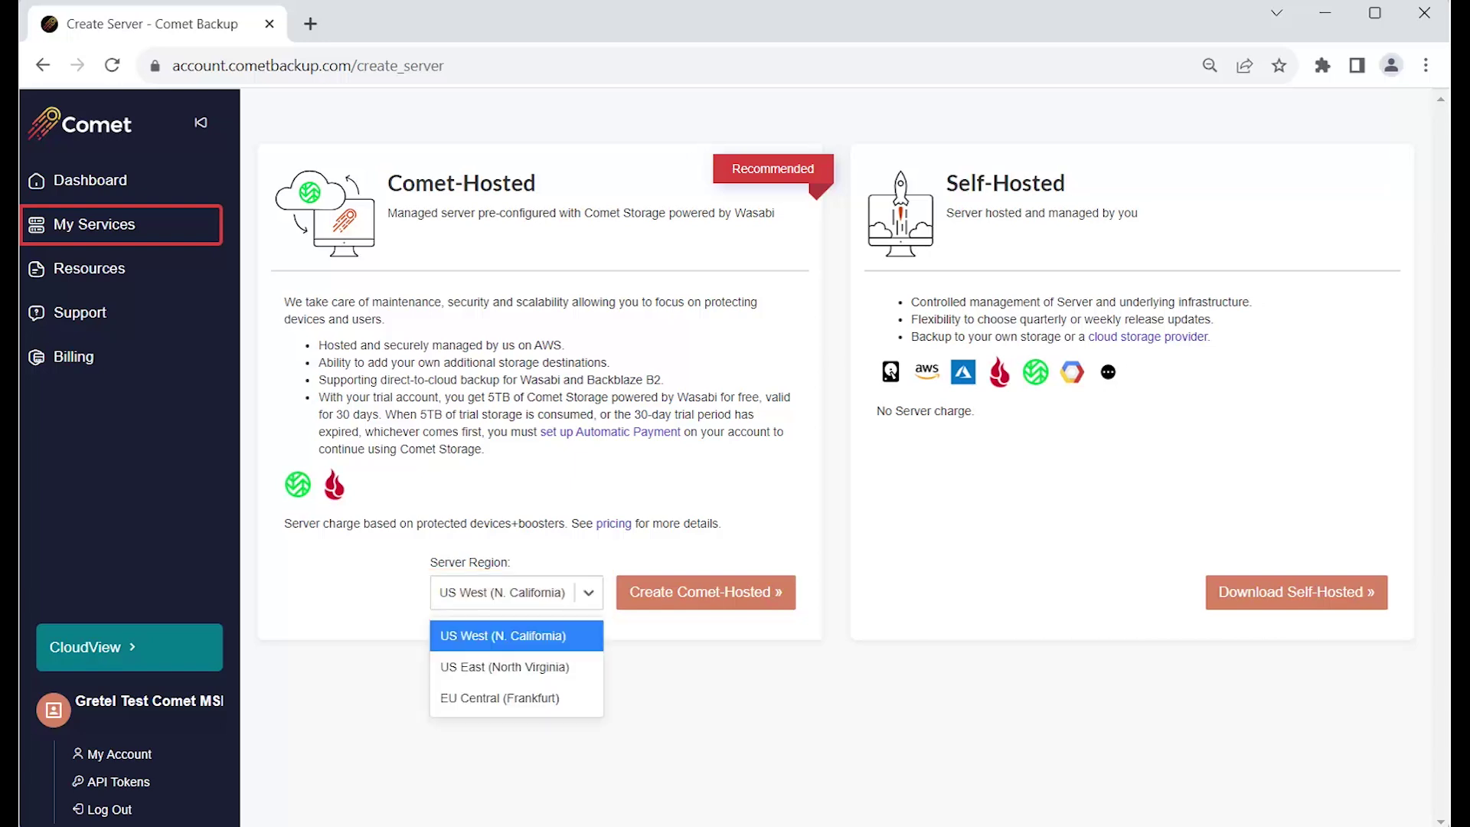
pyautogui.press('Escape')
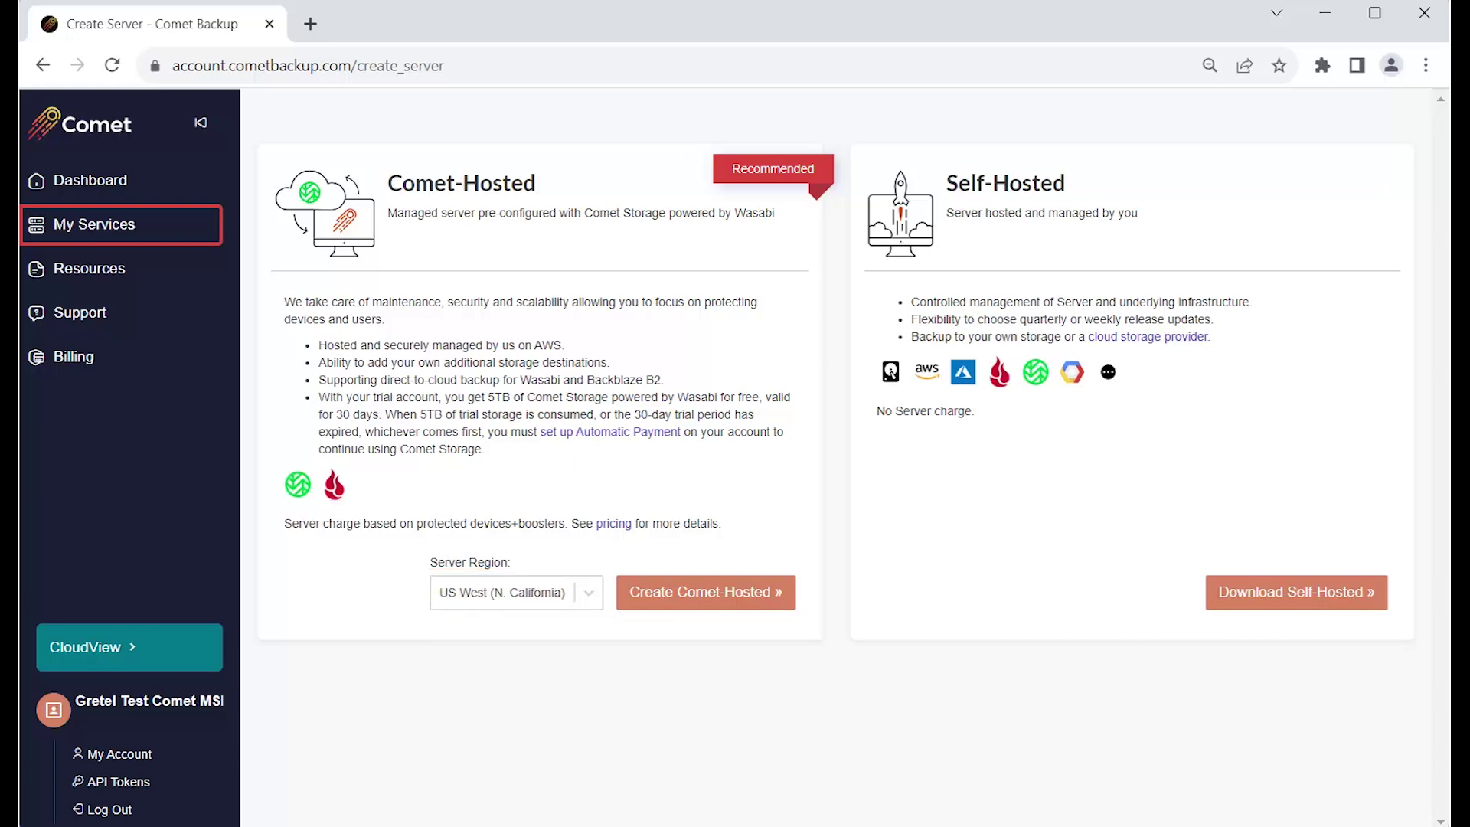
pyautogui.press('Tab')
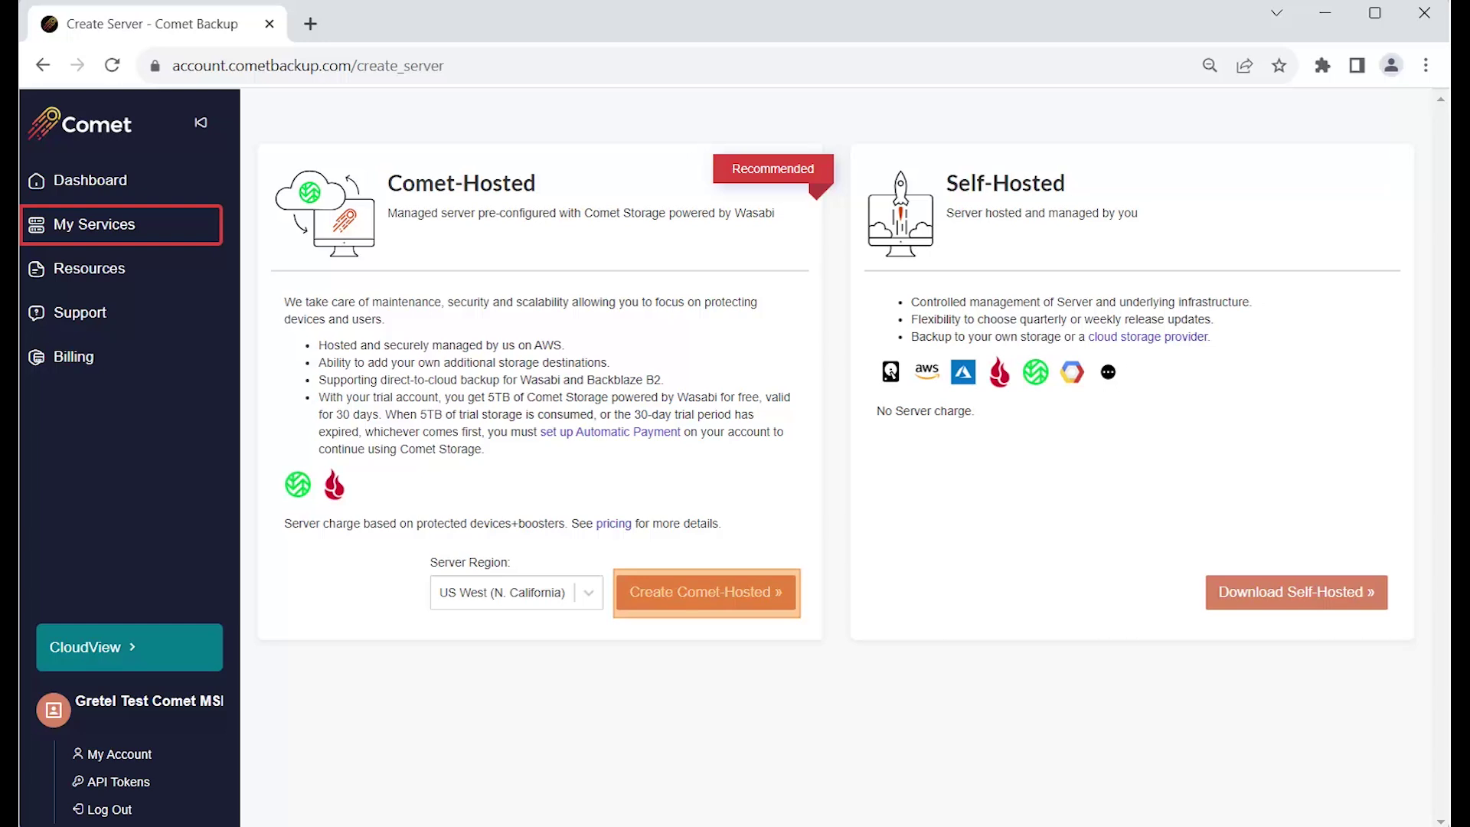
pyautogui.press('Return')
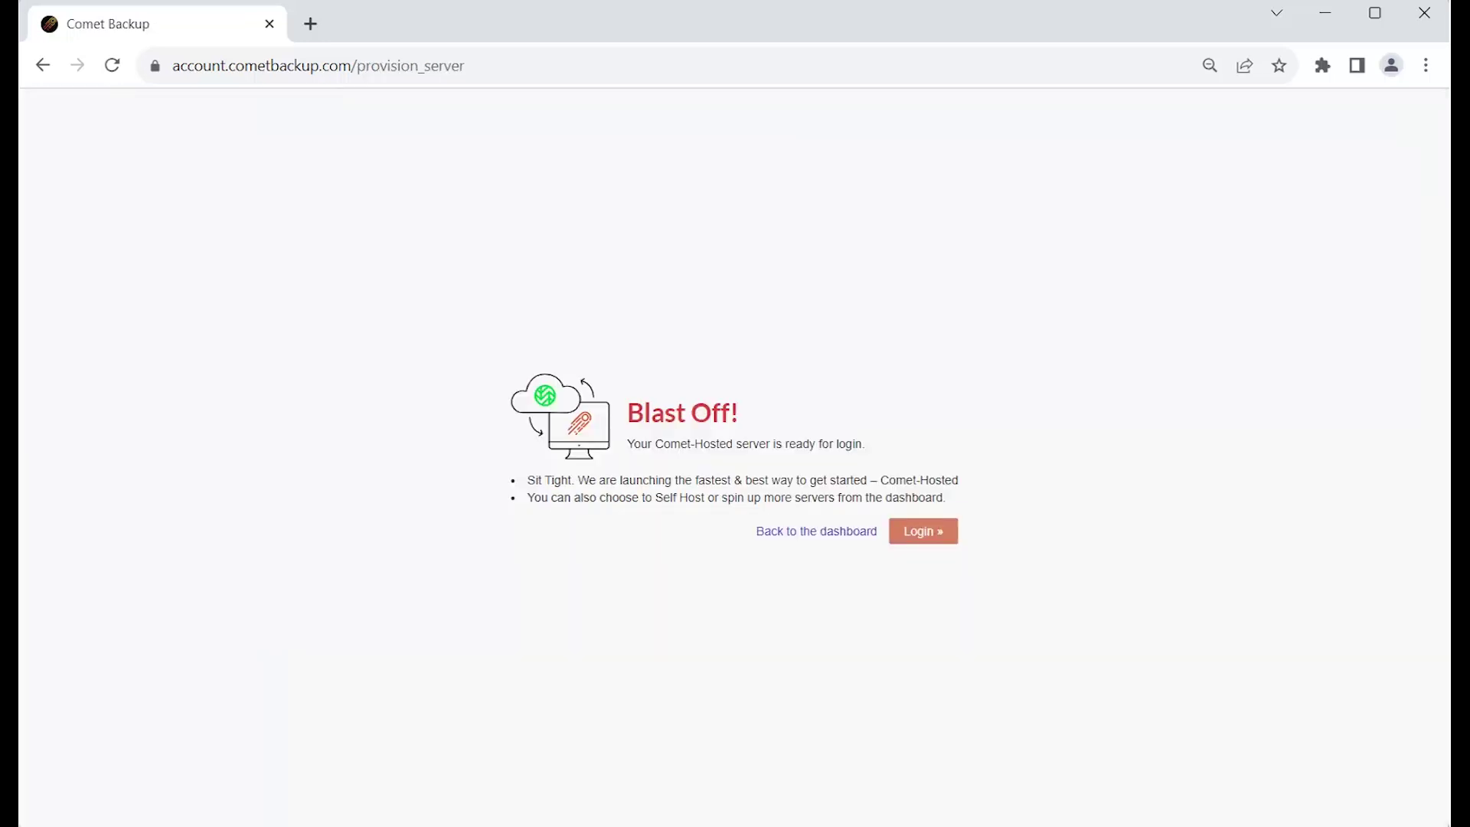
pyautogui.press('Tab')
pyautogui.press('Return')
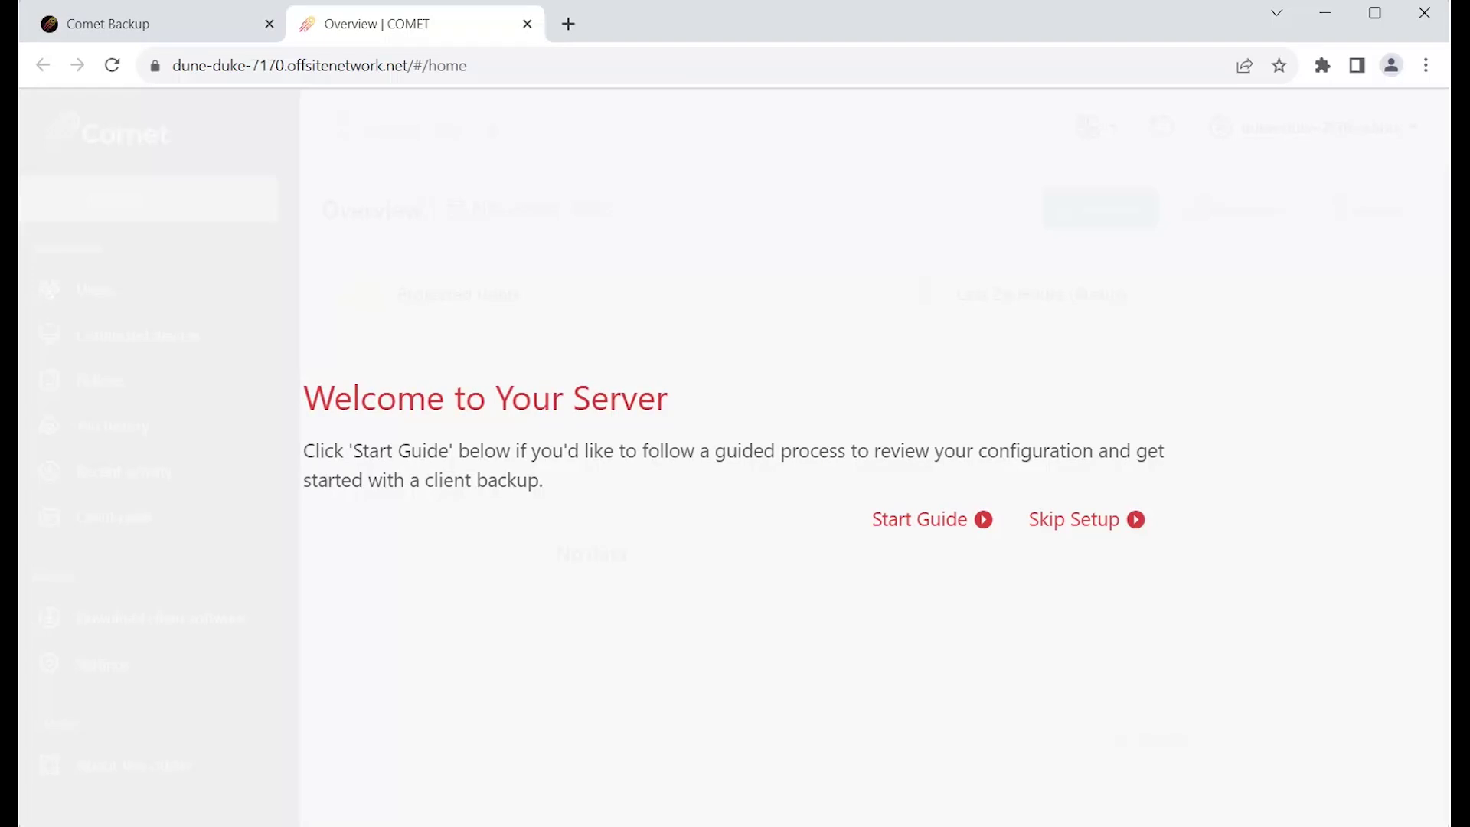
# Launch the Getting Started guide from the Welcome to Your Server overlay.
pyautogui.press('Tab')
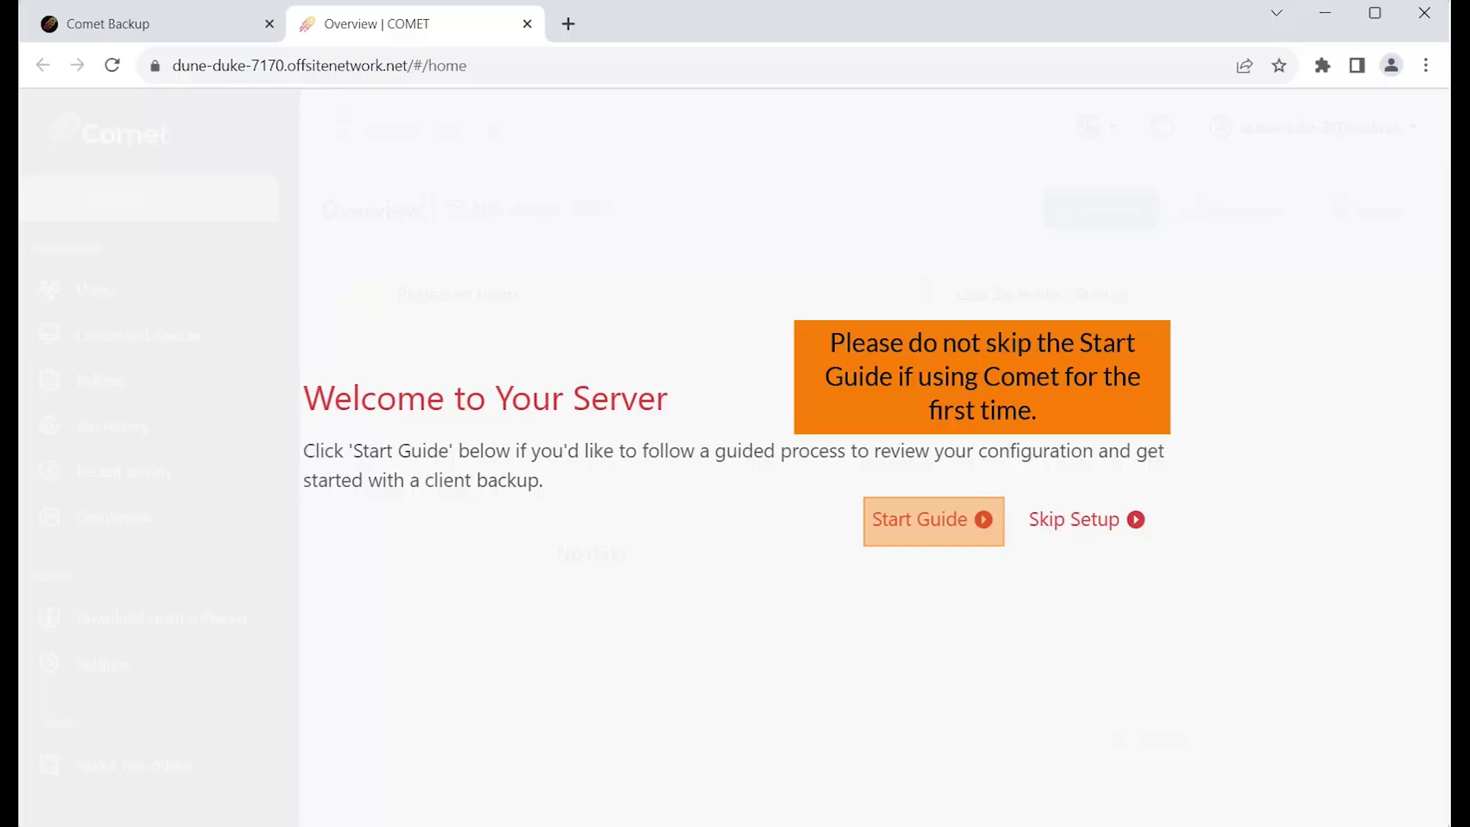
pyautogui.press('Return')
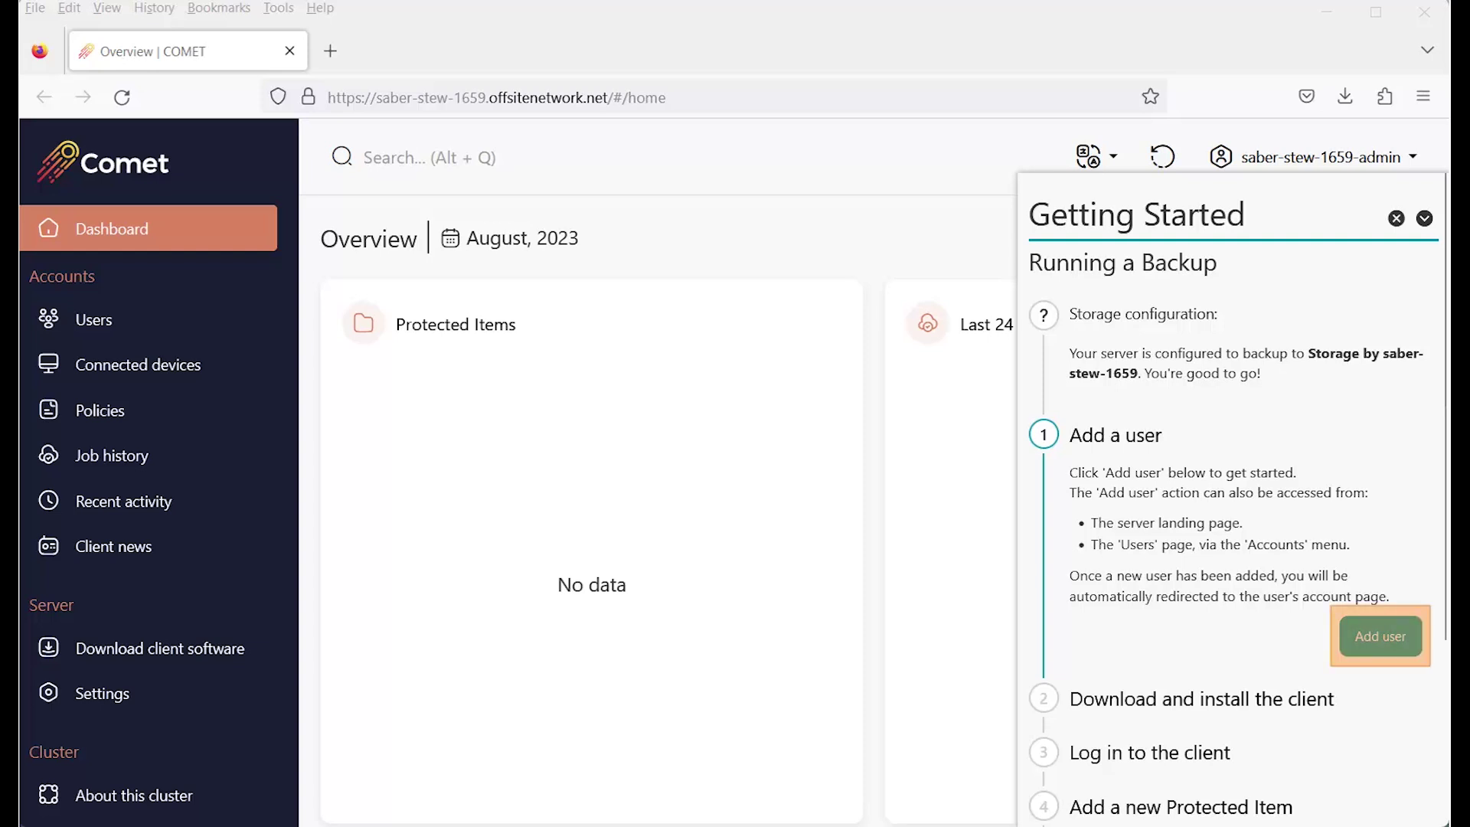
# Add user greteltestuser001 with a random password on the server's own storage.
pyautogui.write('greteltestu')
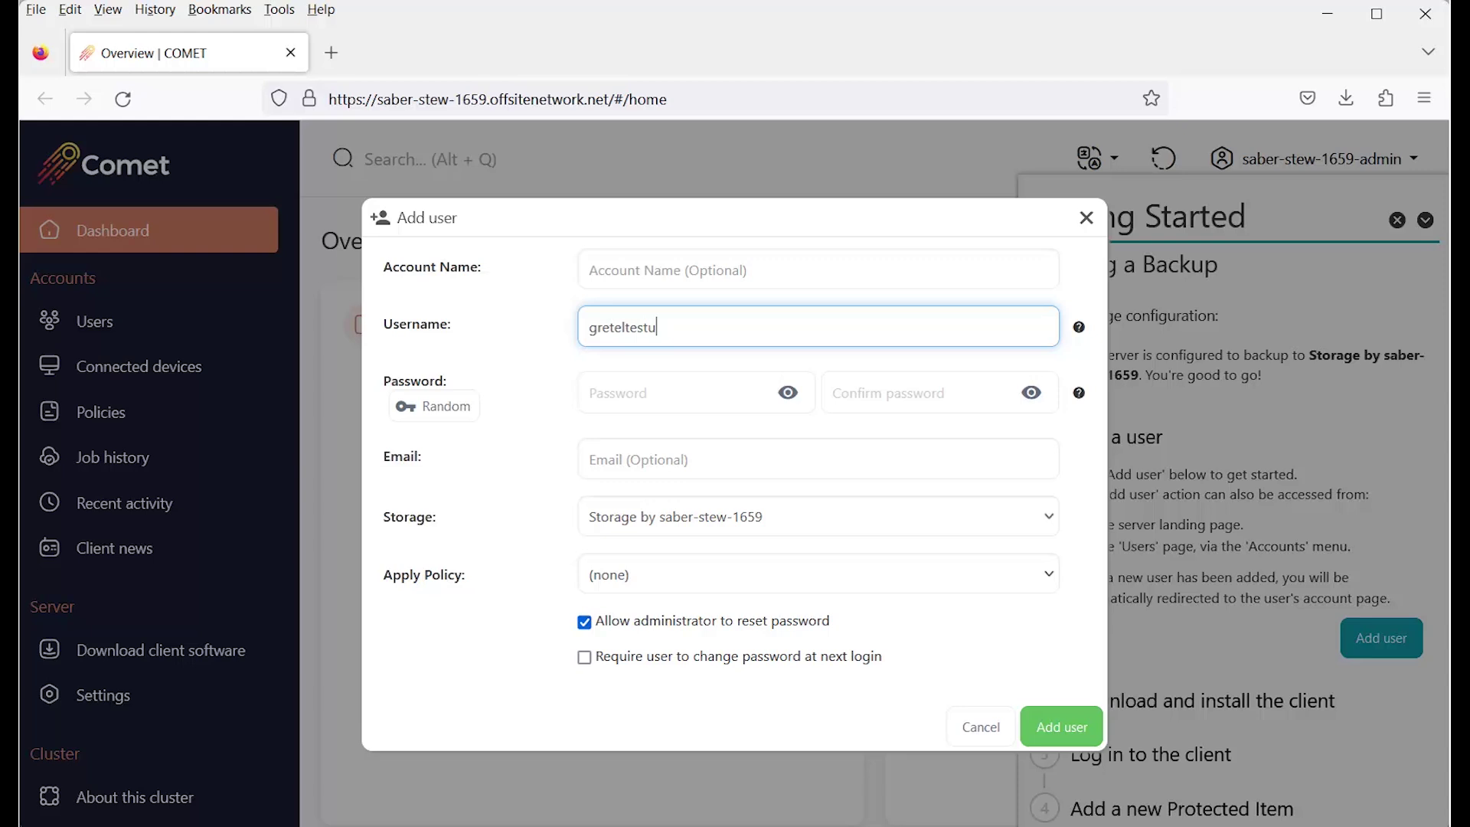
pyautogui.write('ser001')
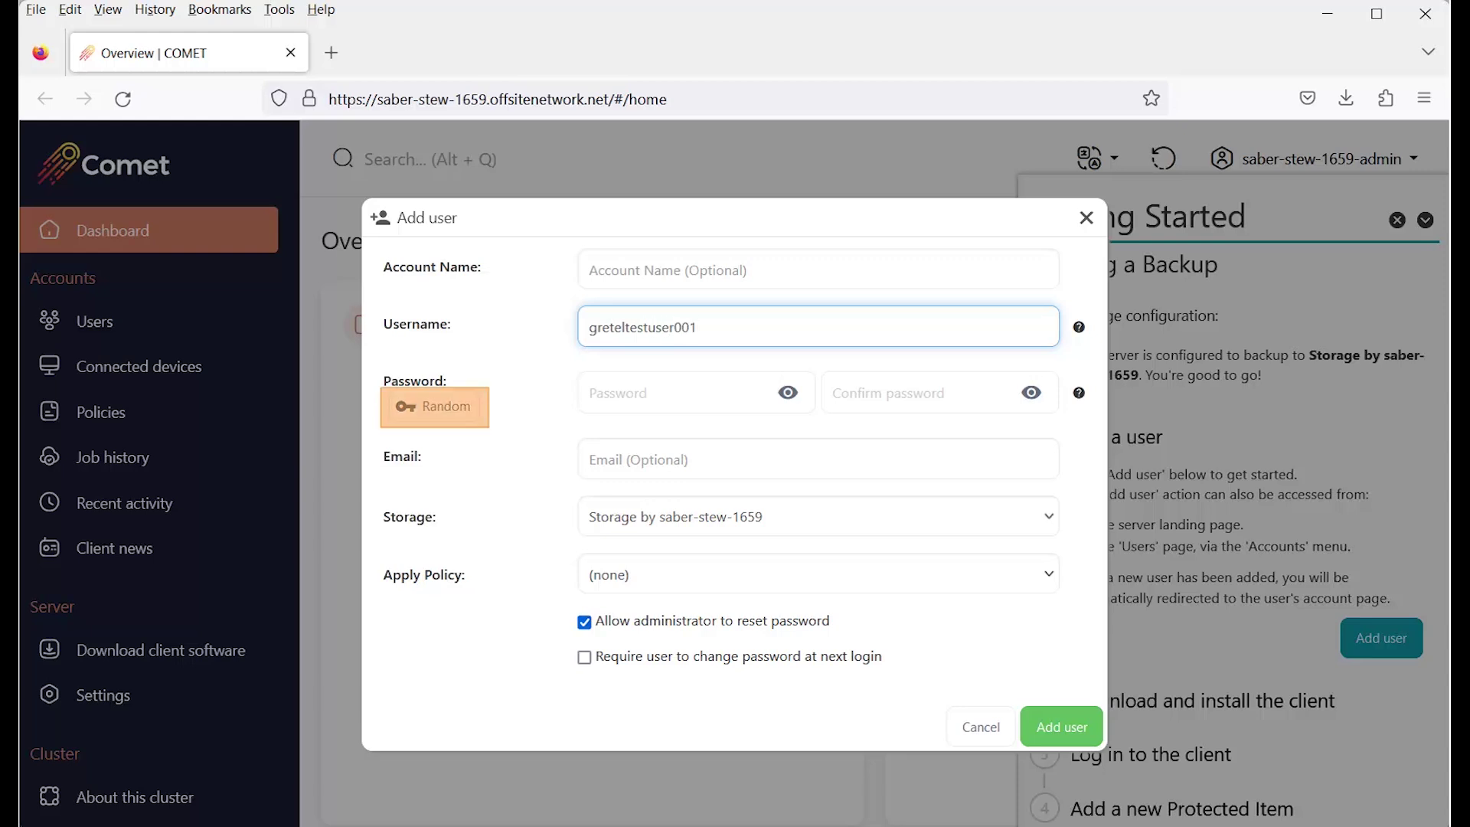
pyautogui.press('Tab')
pyautogui.press('Return')
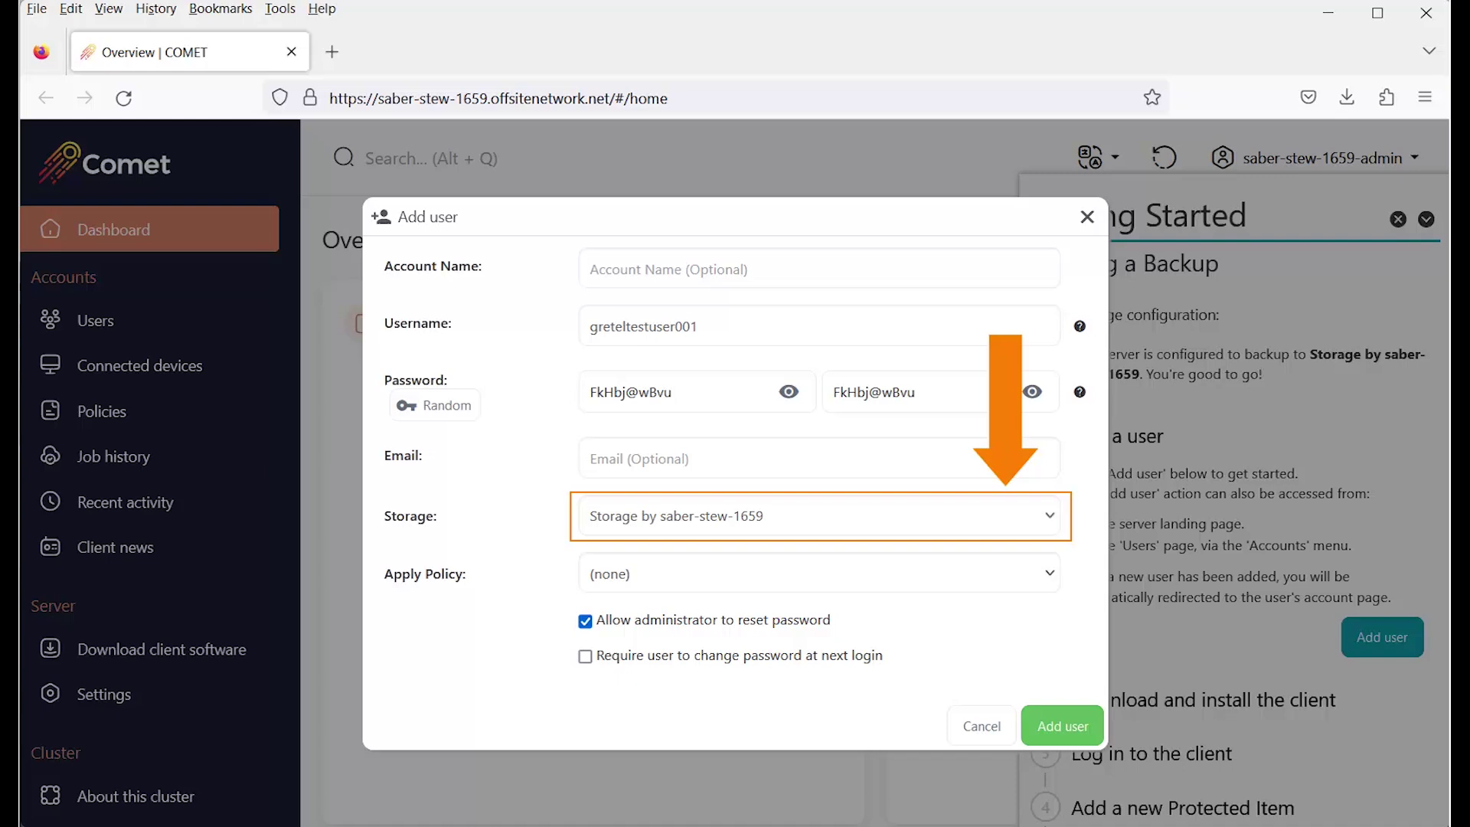
pyautogui.click(819, 515)
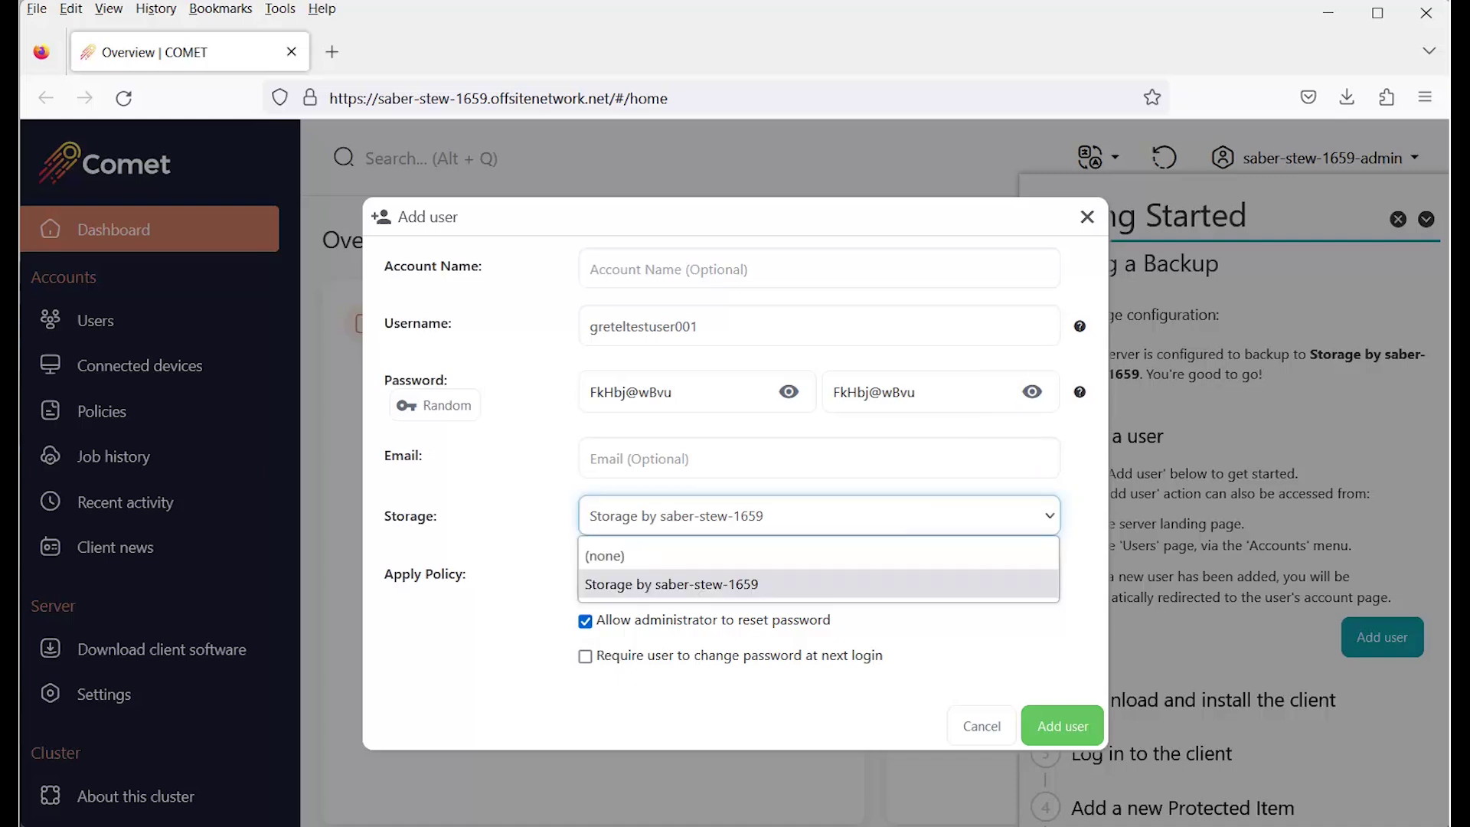
pyautogui.click(672, 584)
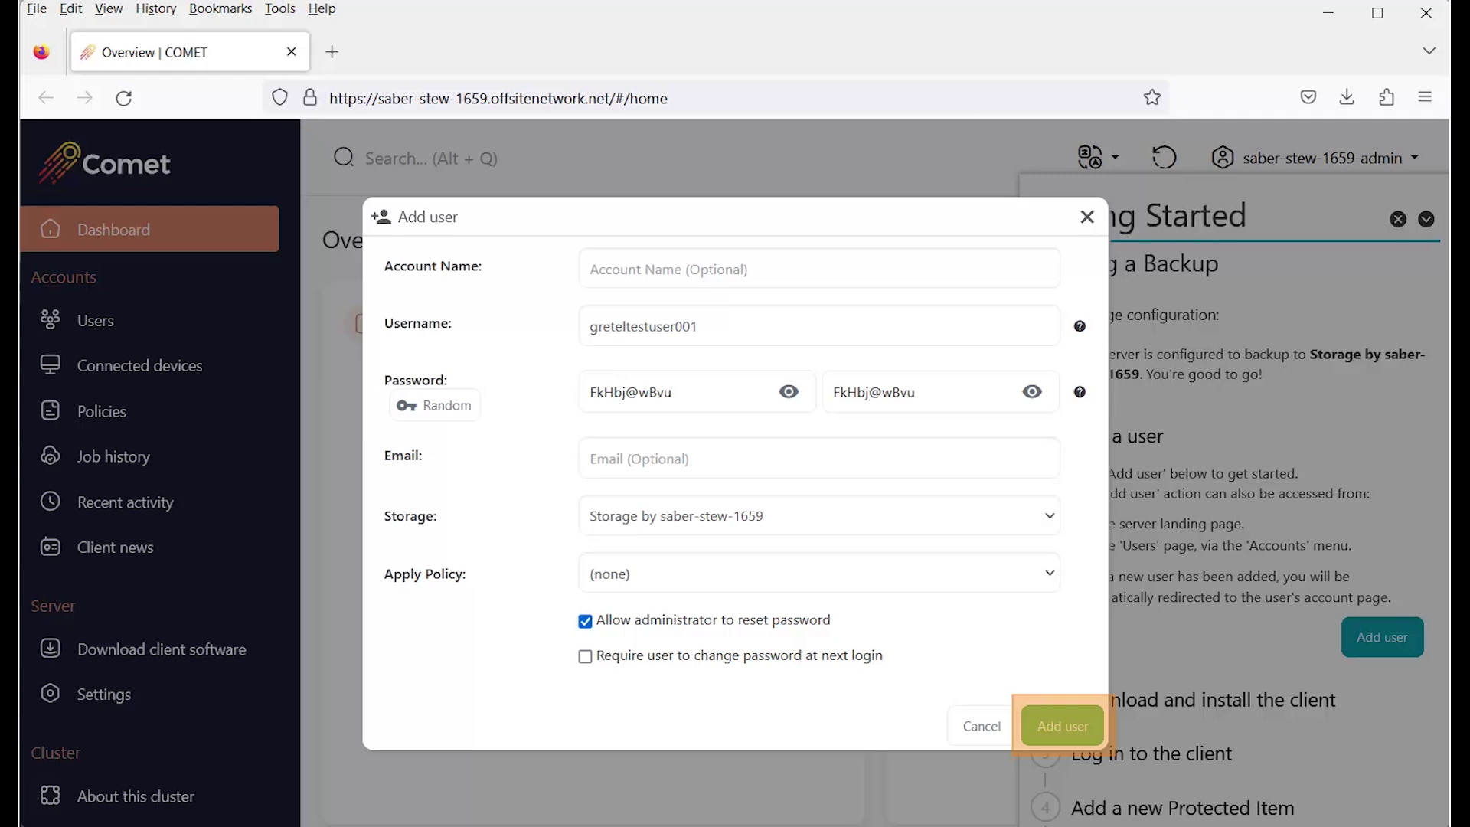
pyautogui.click(1063, 726)
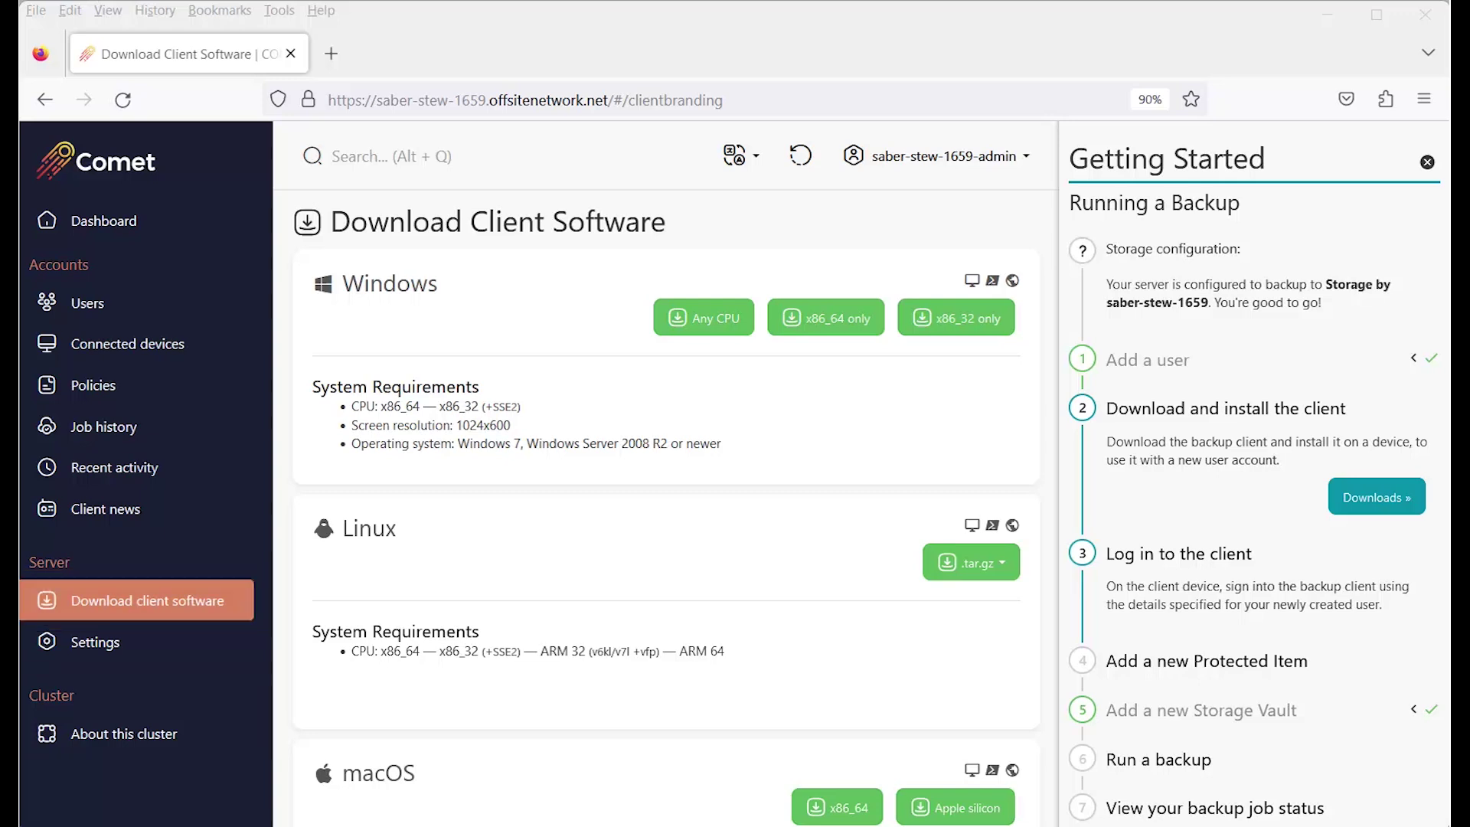
# Scroll through the Download Client Software page's installer list.
pyautogui.scroll(-2, 666, 506)
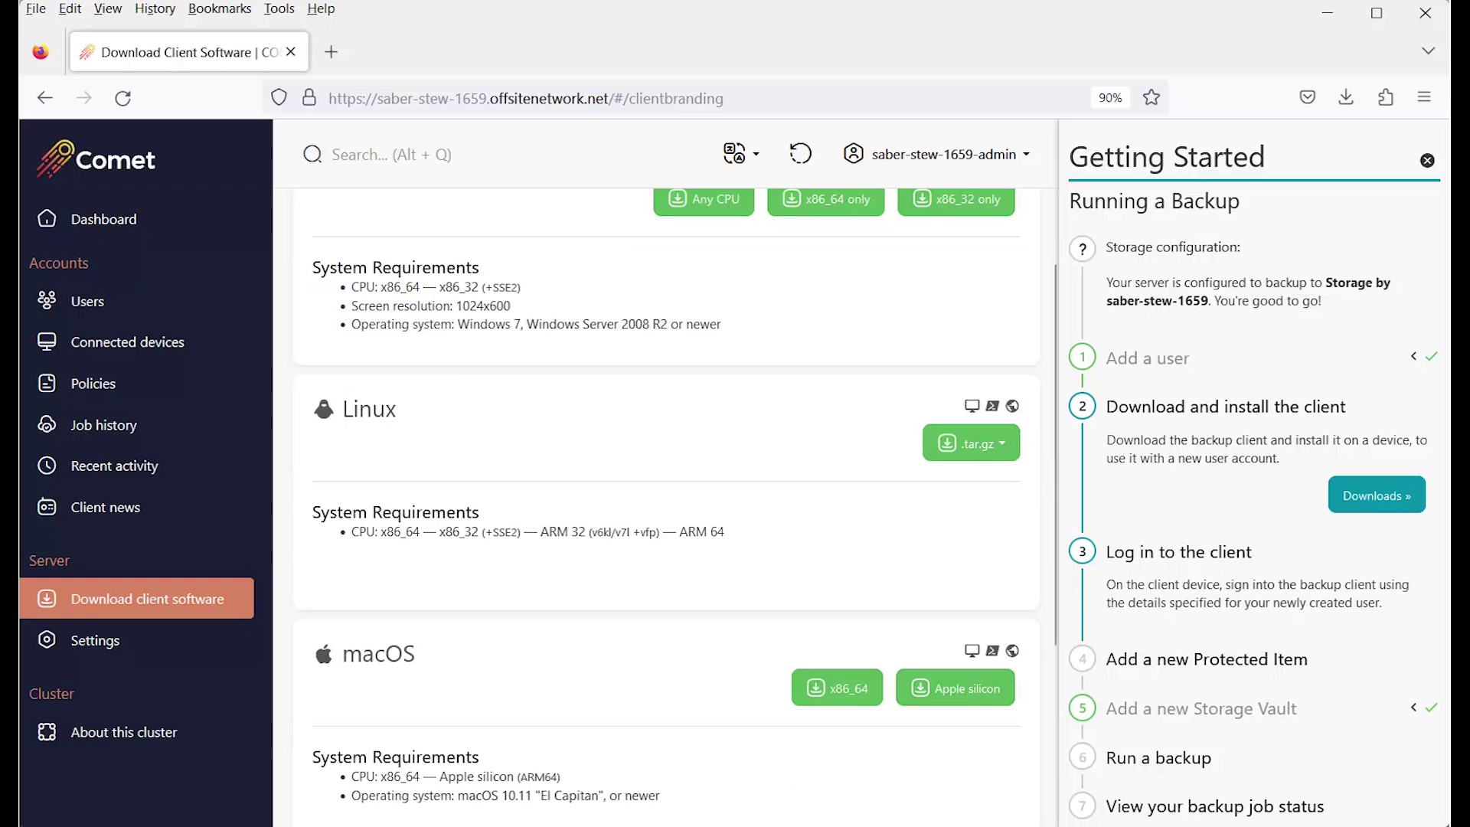
pyautogui.scroll(-3, 666, 505)
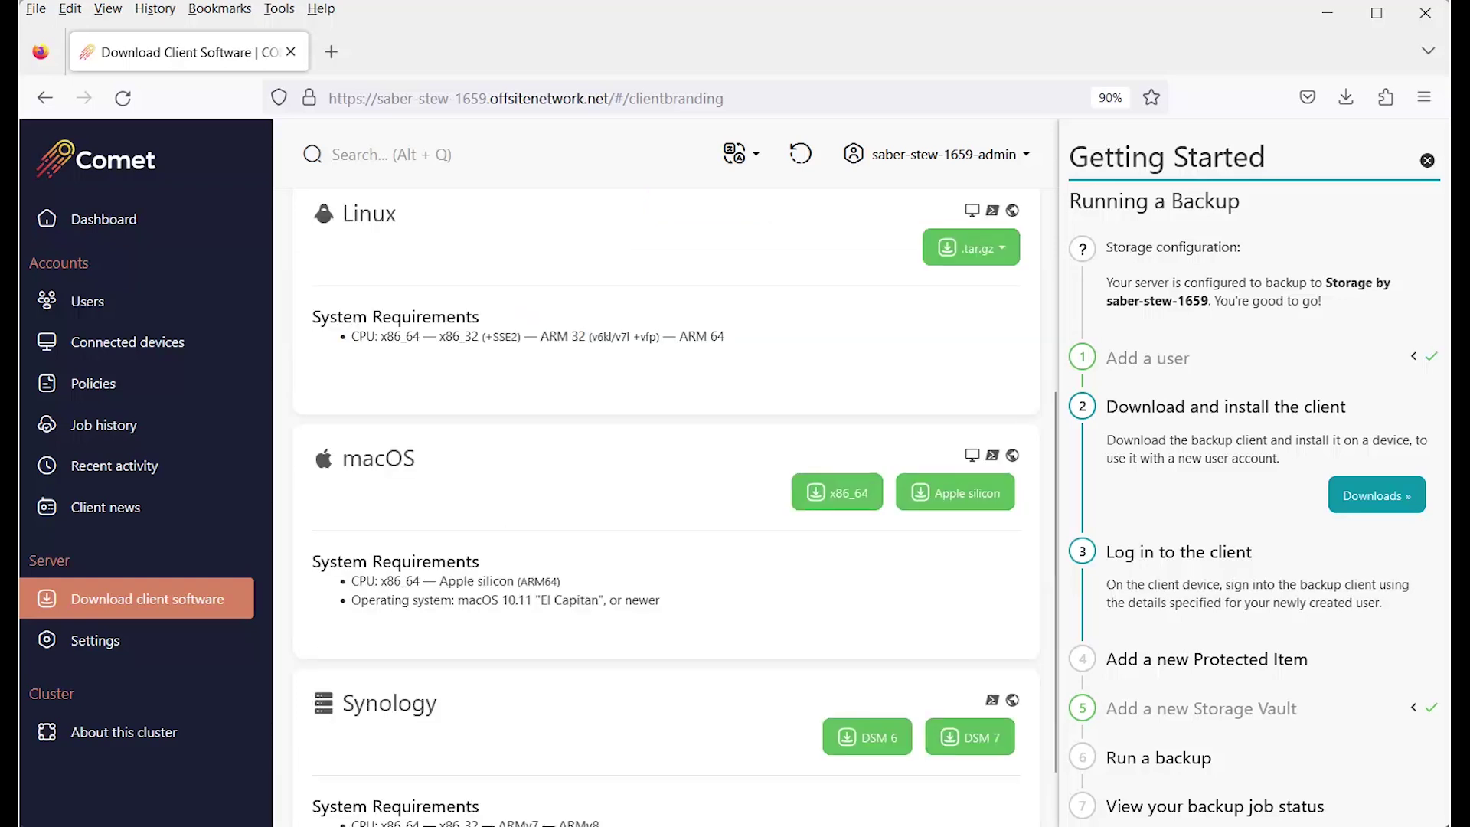
pyautogui.scroll(-1, 666, 505)
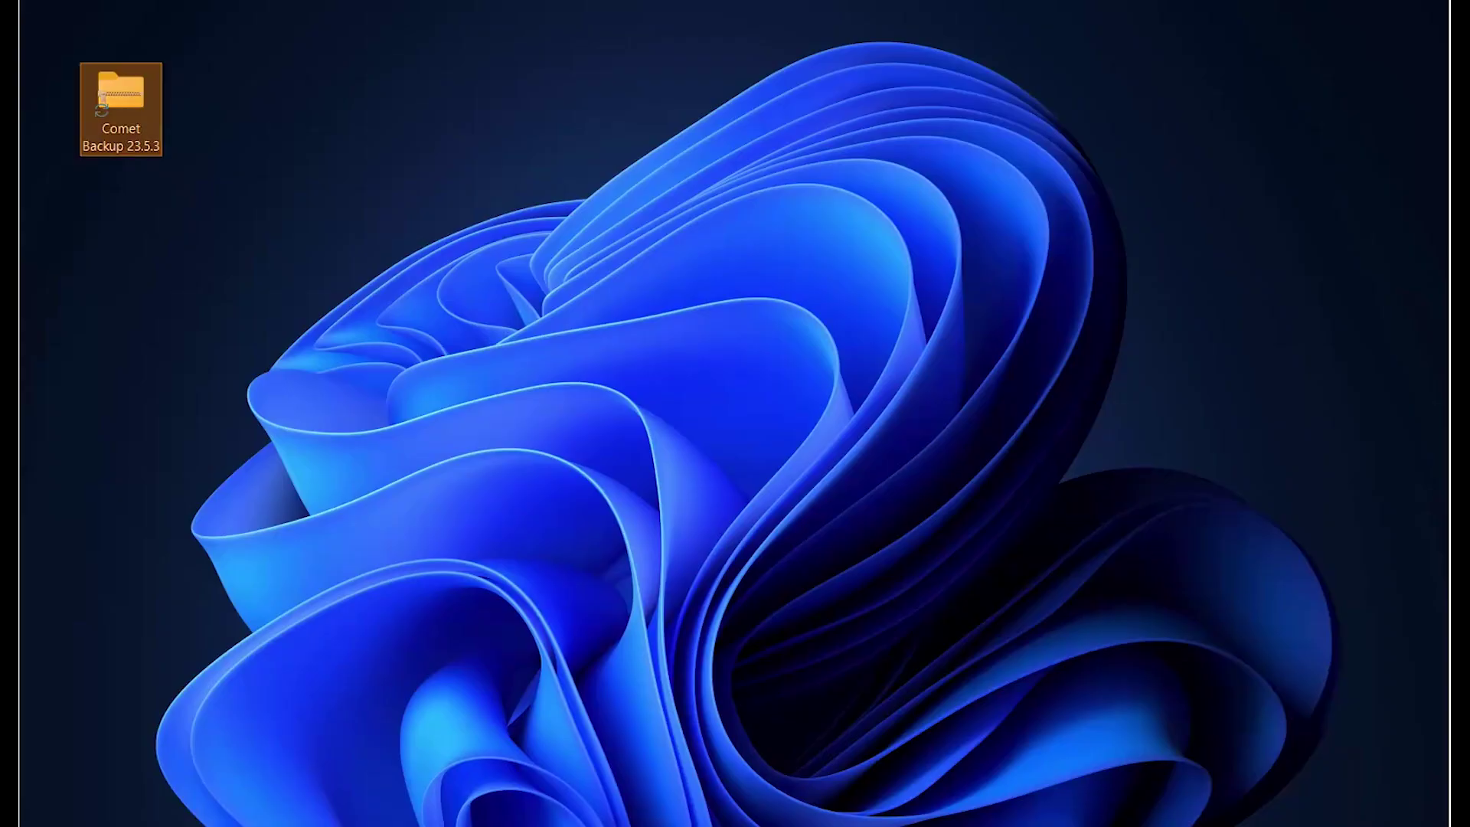
# Extract the zip and install Comet Backup in English to the default folder, then launch it.
pyautogui.rightClick(100, 98)
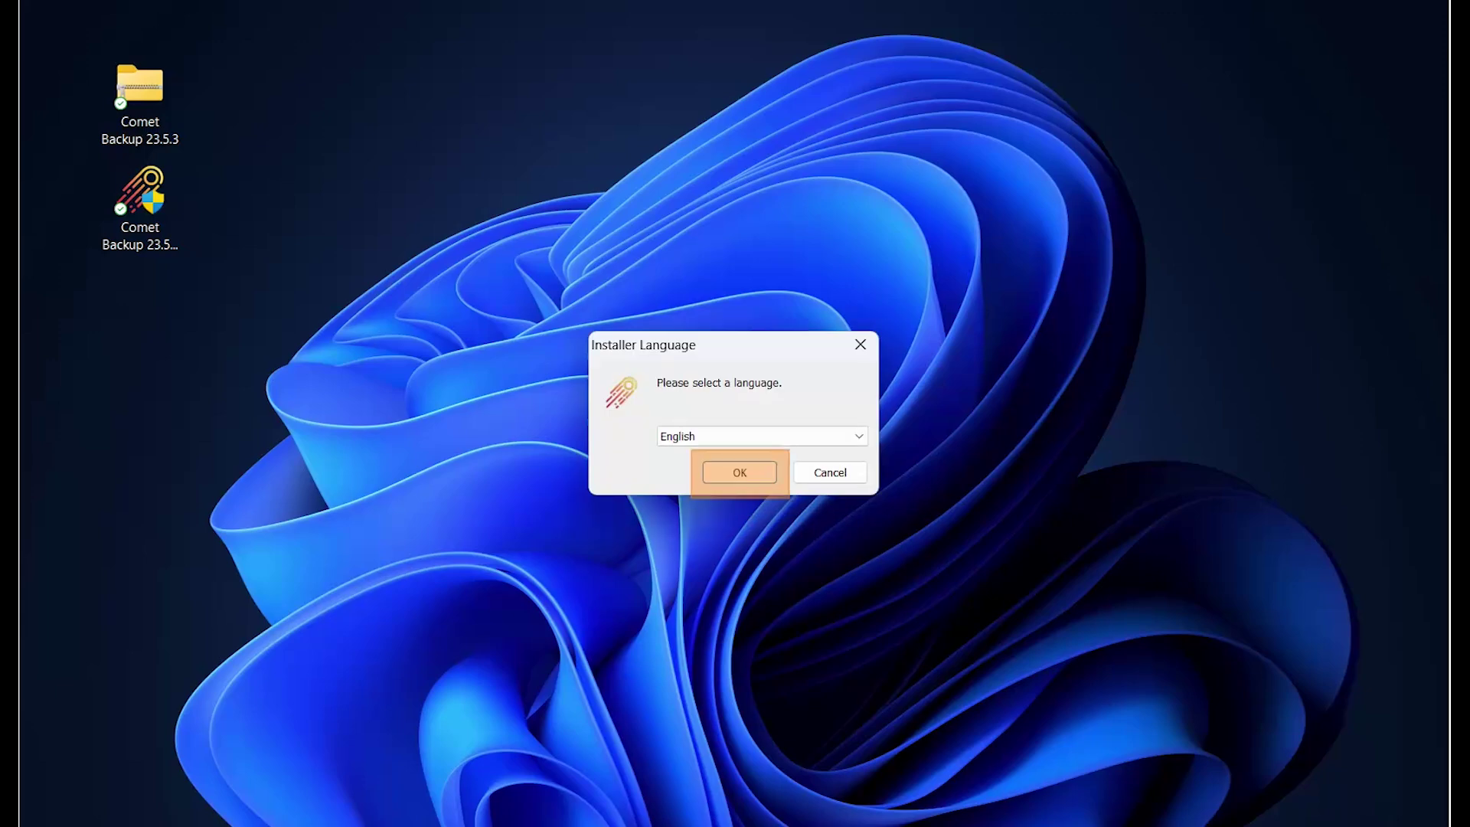
pyautogui.press('Return')
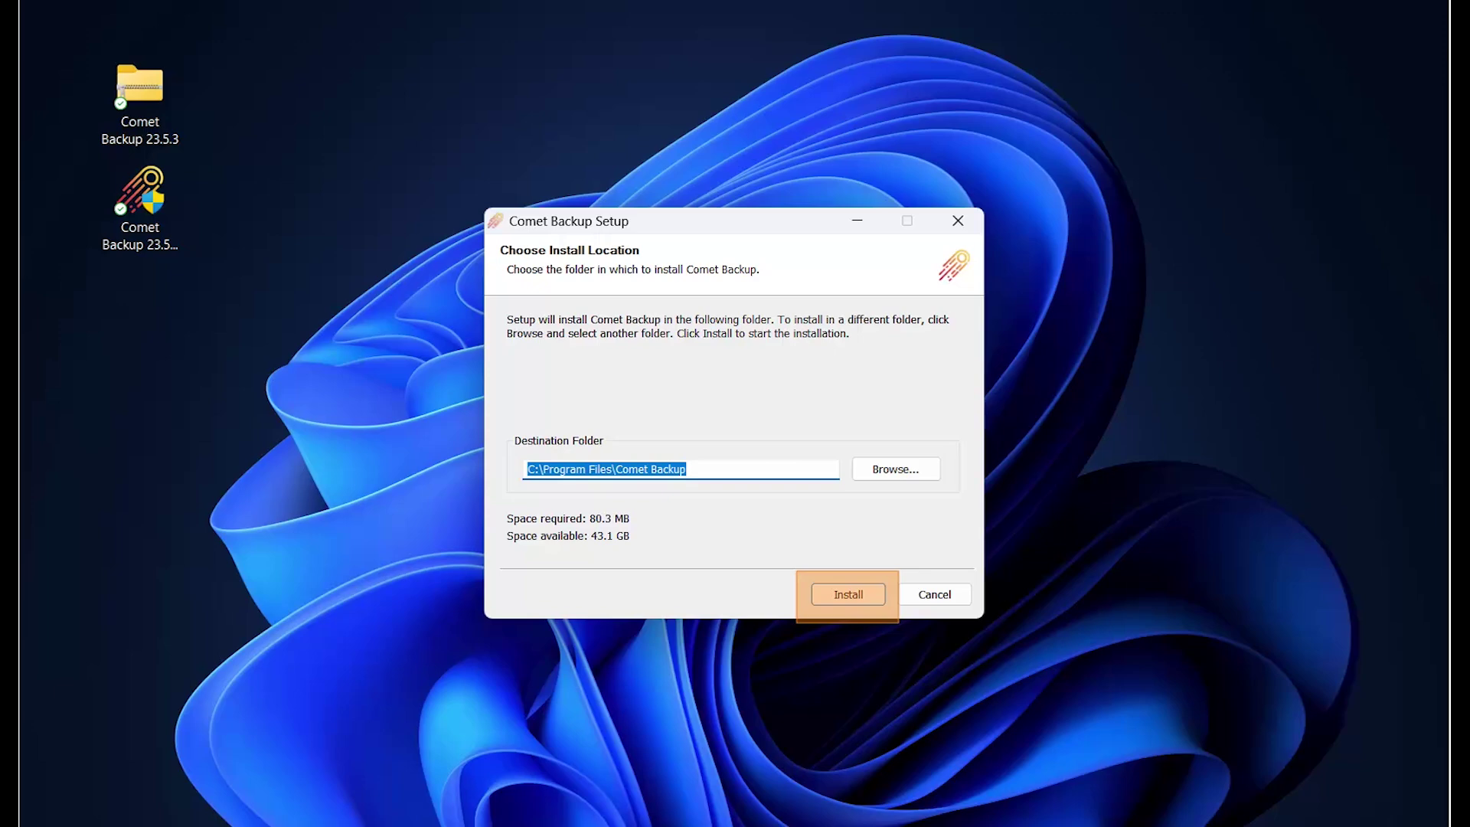
pyautogui.press('Return')
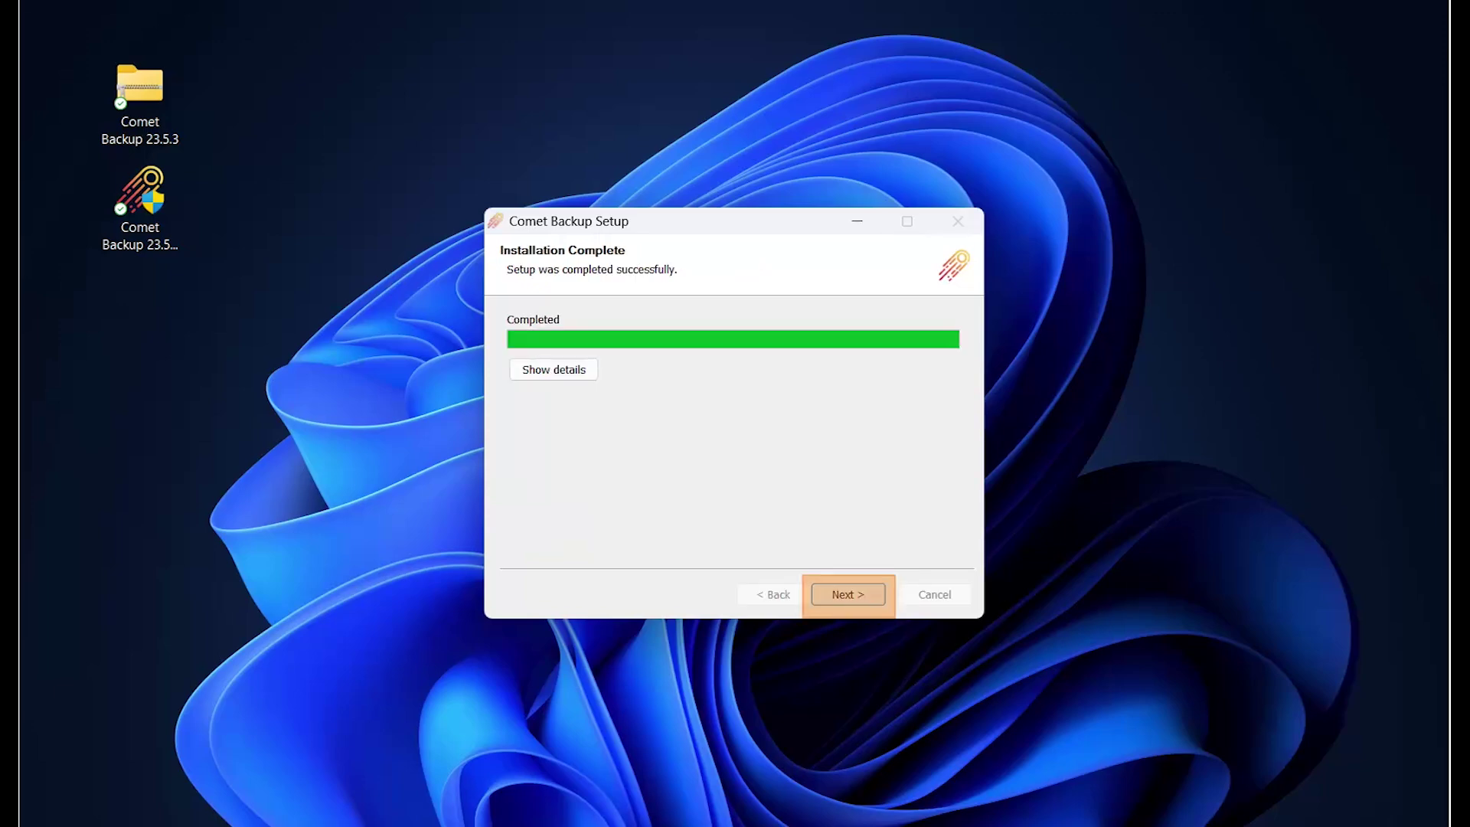
pyautogui.press('Return')
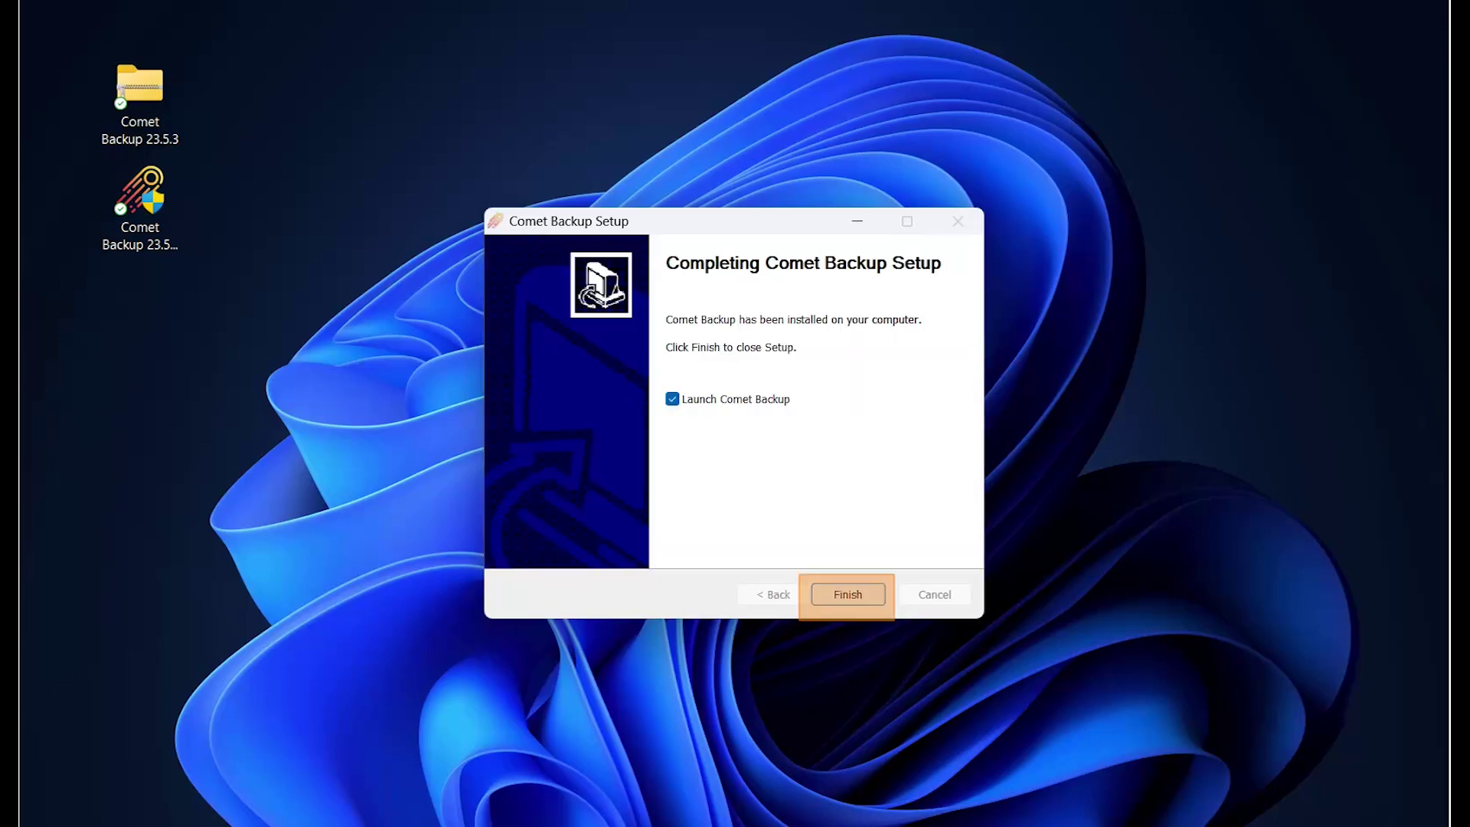
pyautogui.press('Return')
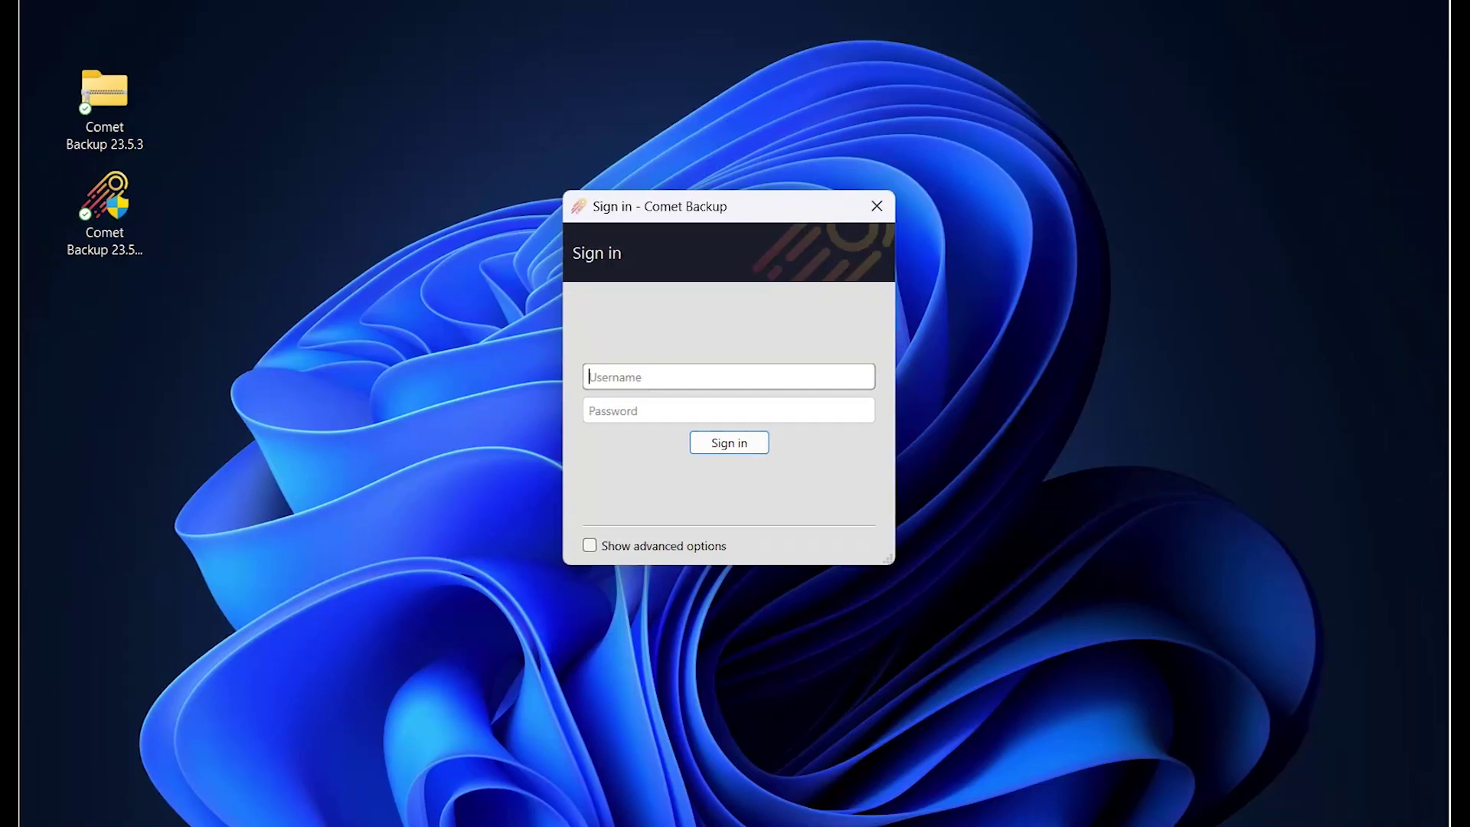
# Sign in to Comet Backup as greteltestuser001 with its generated password.
pyautogui.write('greteltestuser001')
pyautogui.press('Tab')
pyautogui.write('**********')
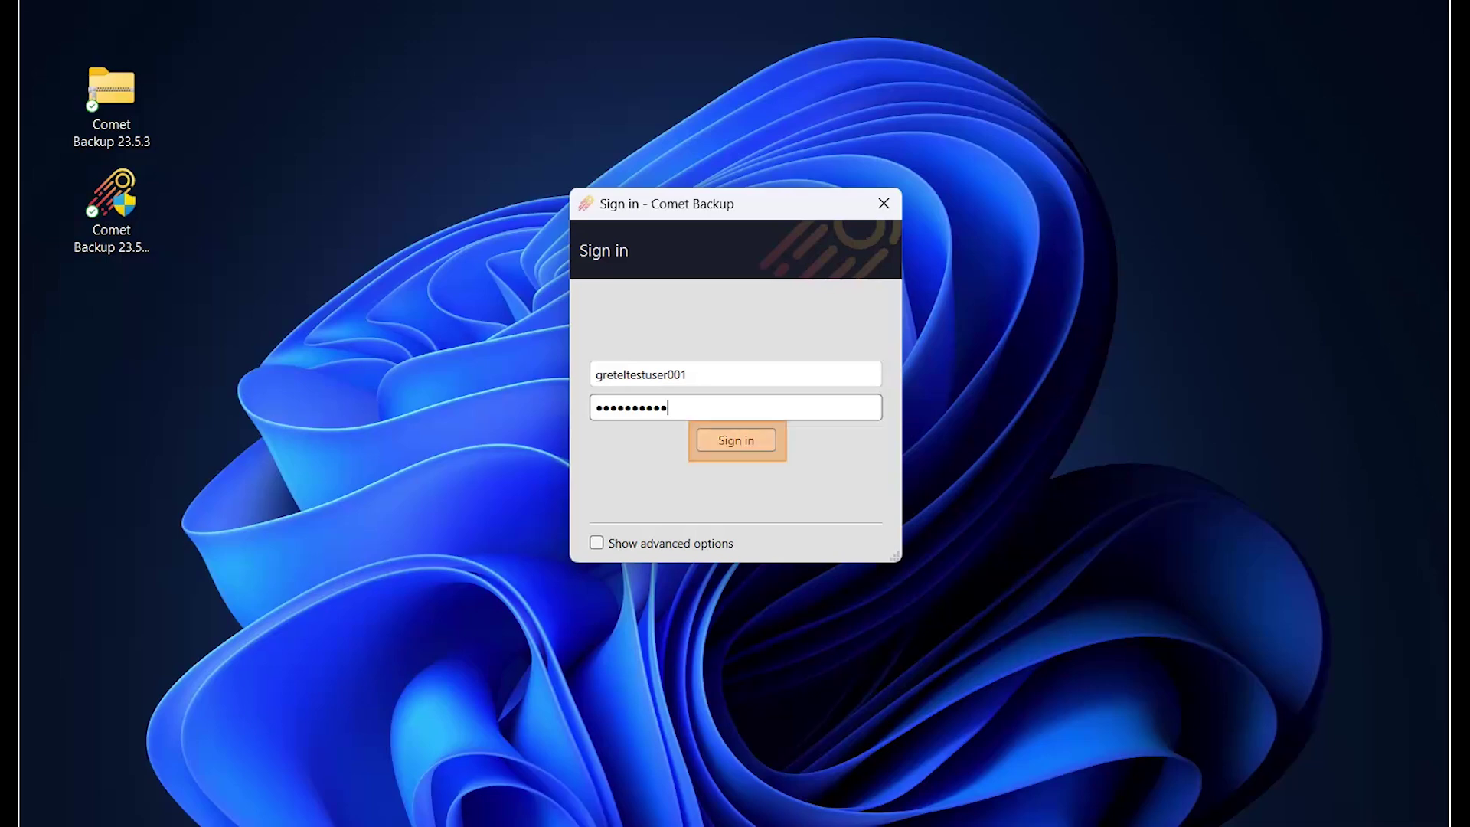
pyautogui.press('Return')
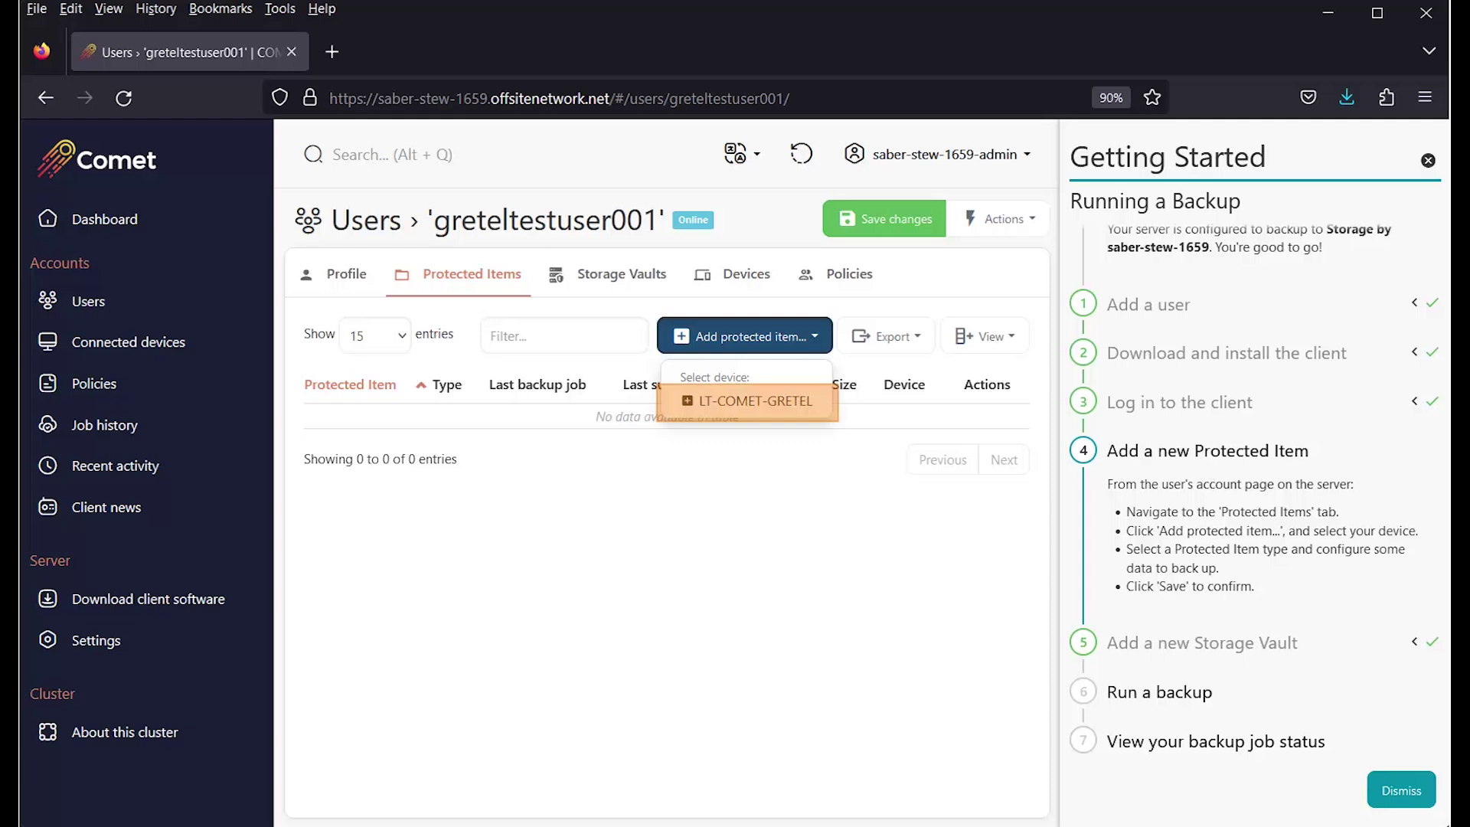
# Start a Files and Folders protected item for the device named 'File and Folder Backup'.
pyautogui.click(747, 401)
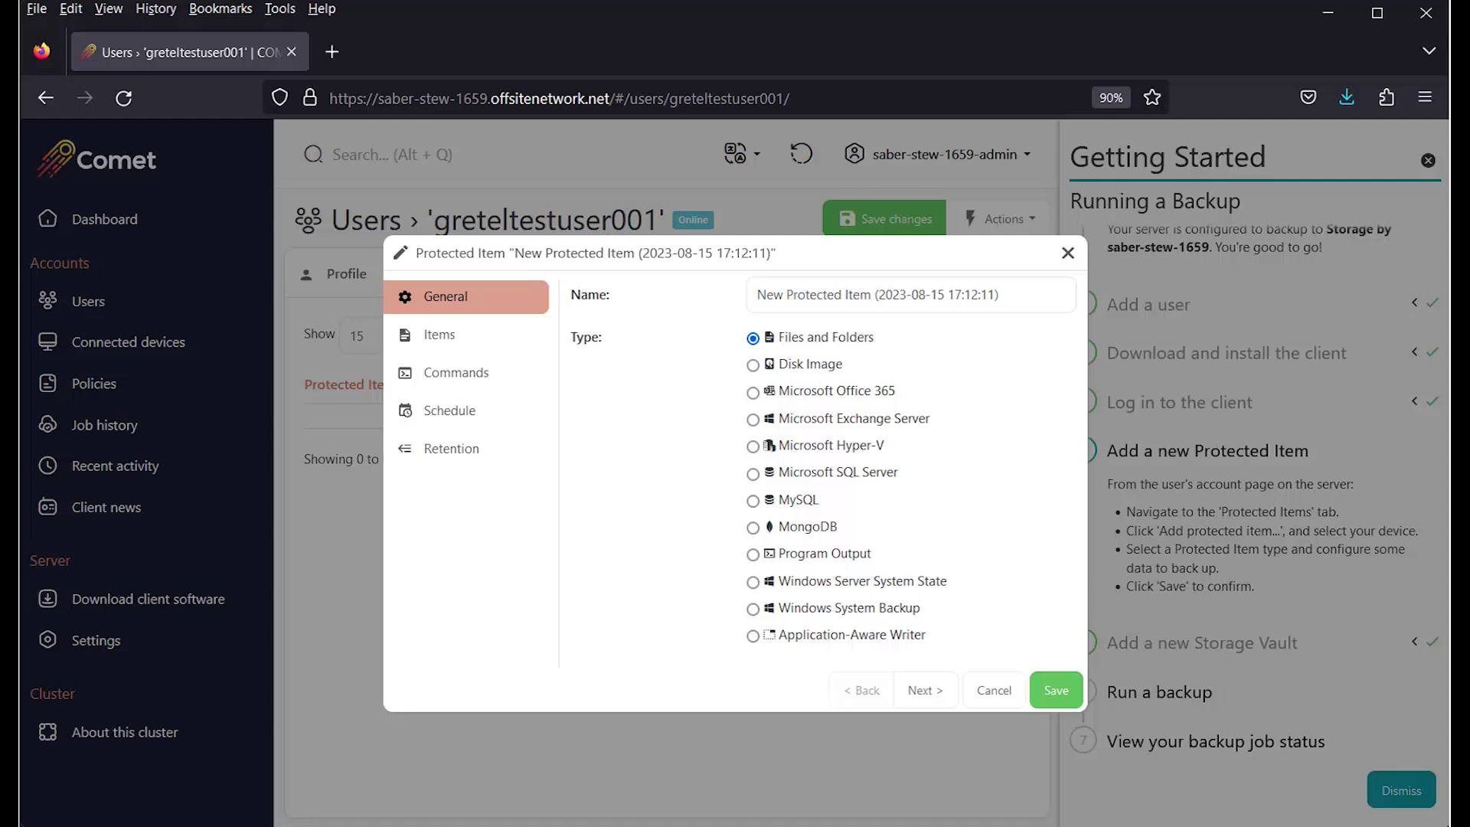
pyautogui.click(818, 294)
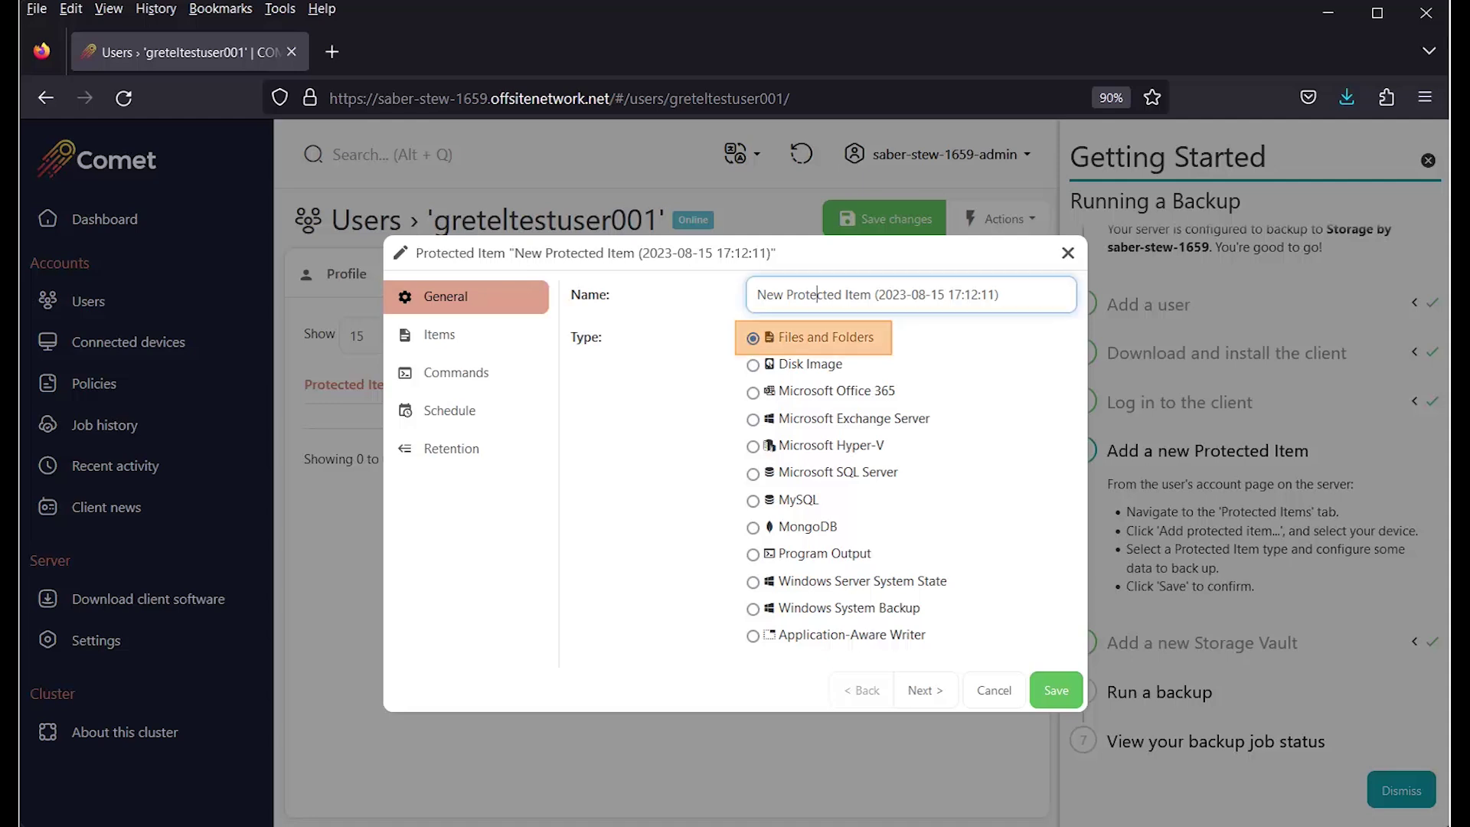
pyautogui.hotkey('ctrl', 'a')
pyautogui.write('File and Folder Backup')
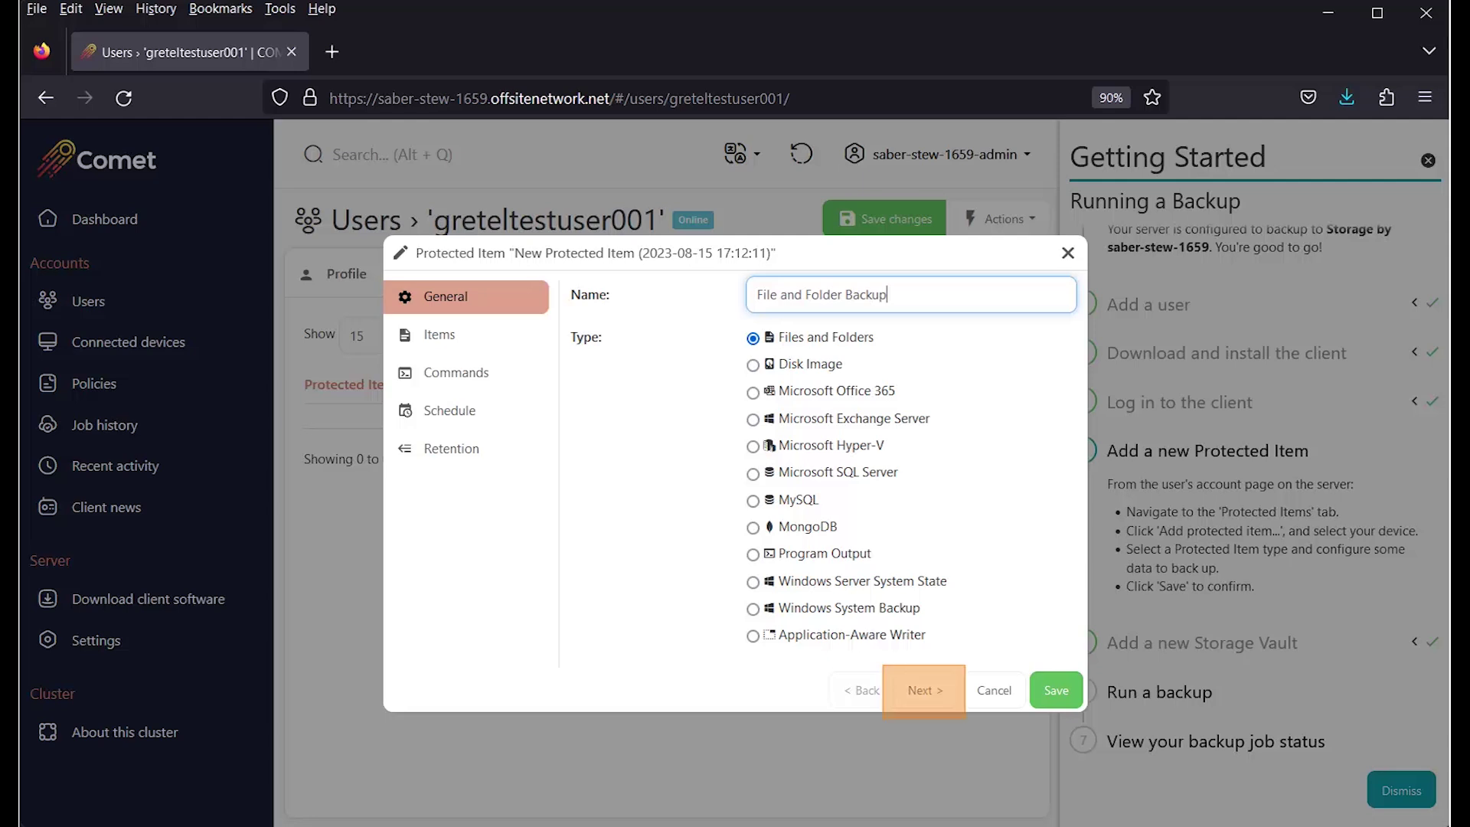
pyautogui.click(925, 690)
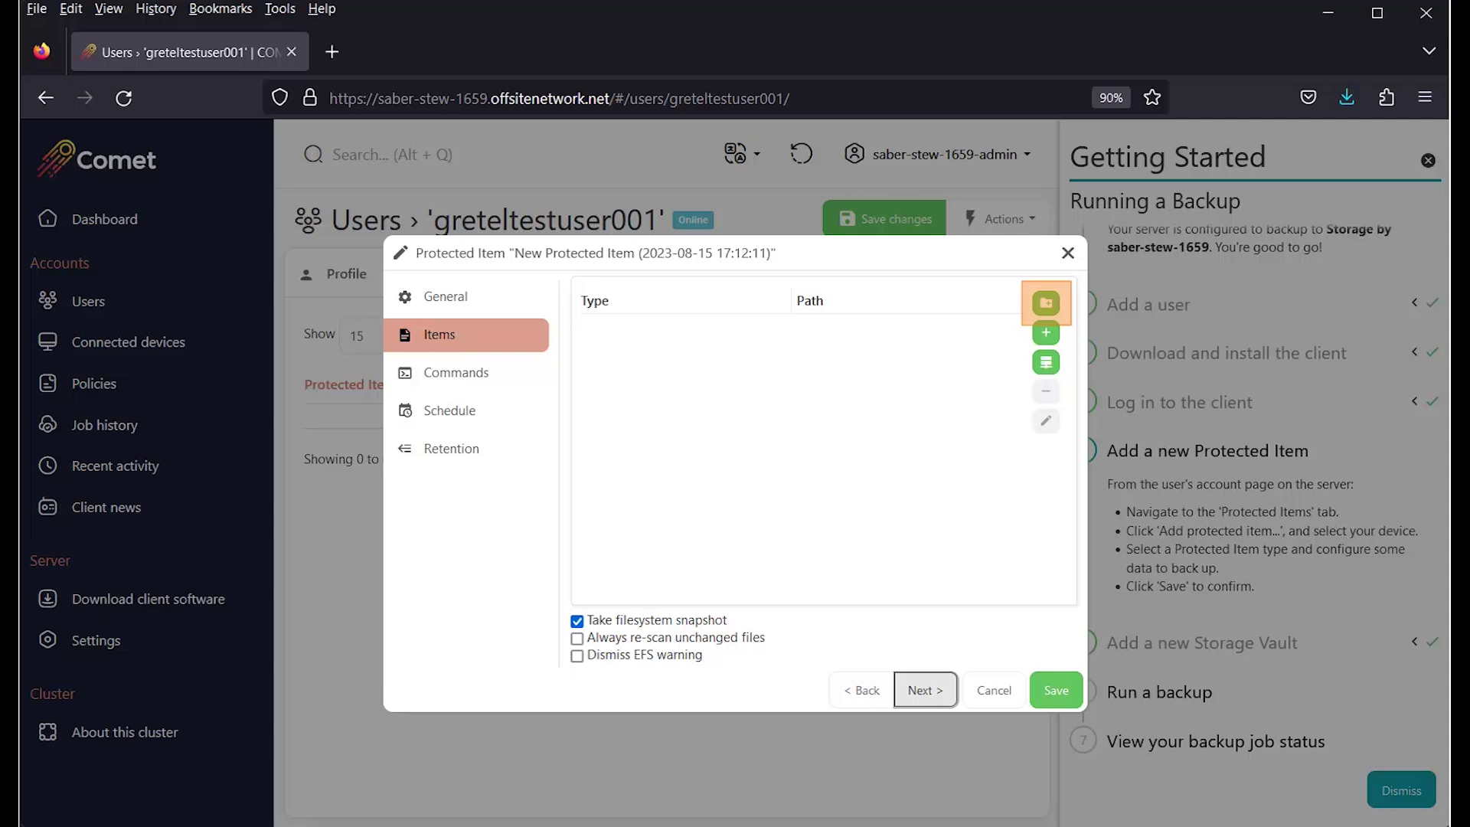
# Pick C:\Users\Gretel\Music in the folder browser and save it as the backup path.
pyautogui.click(1047, 302)
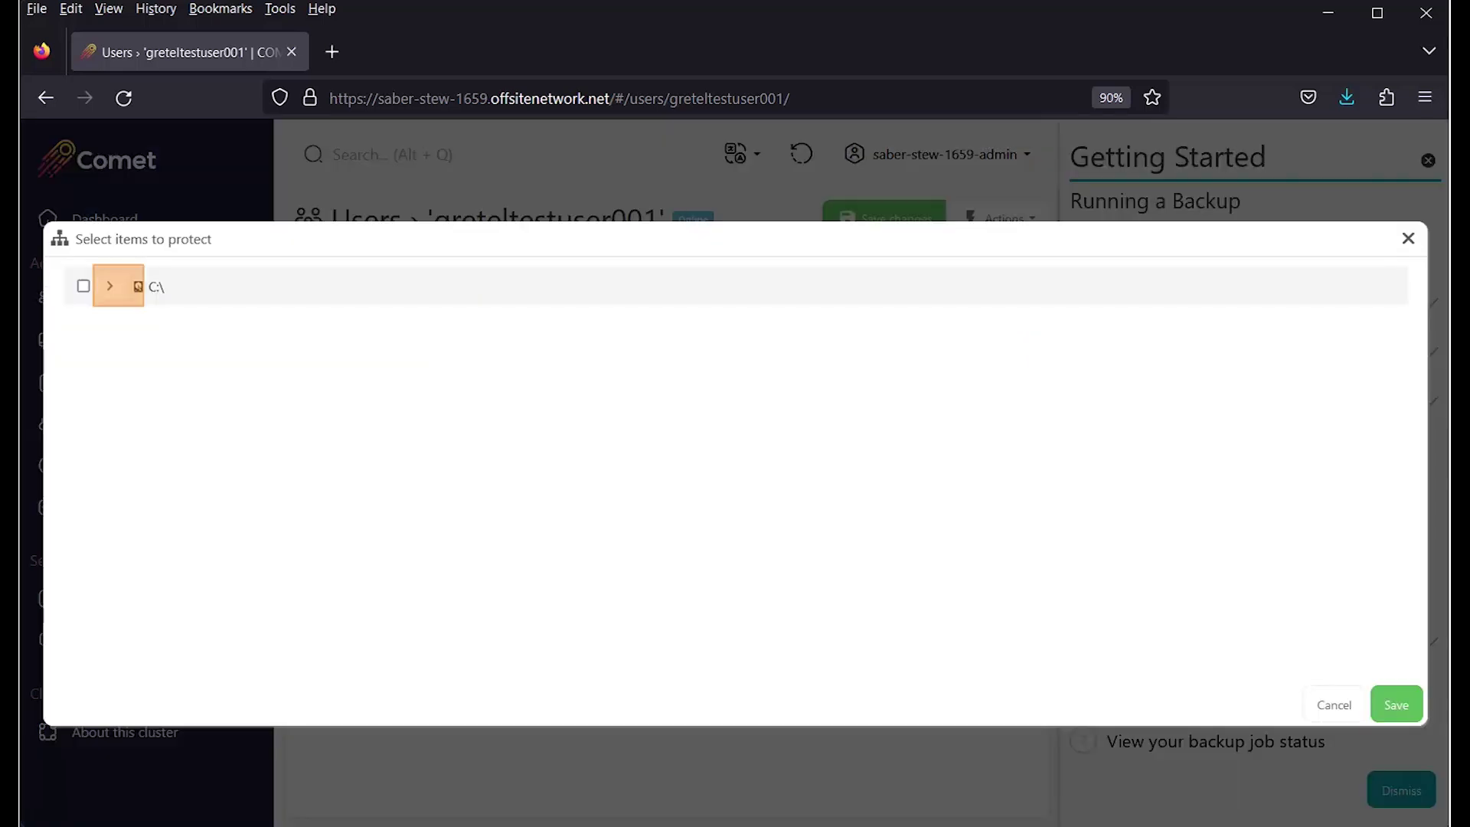
pyautogui.click(110, 286)
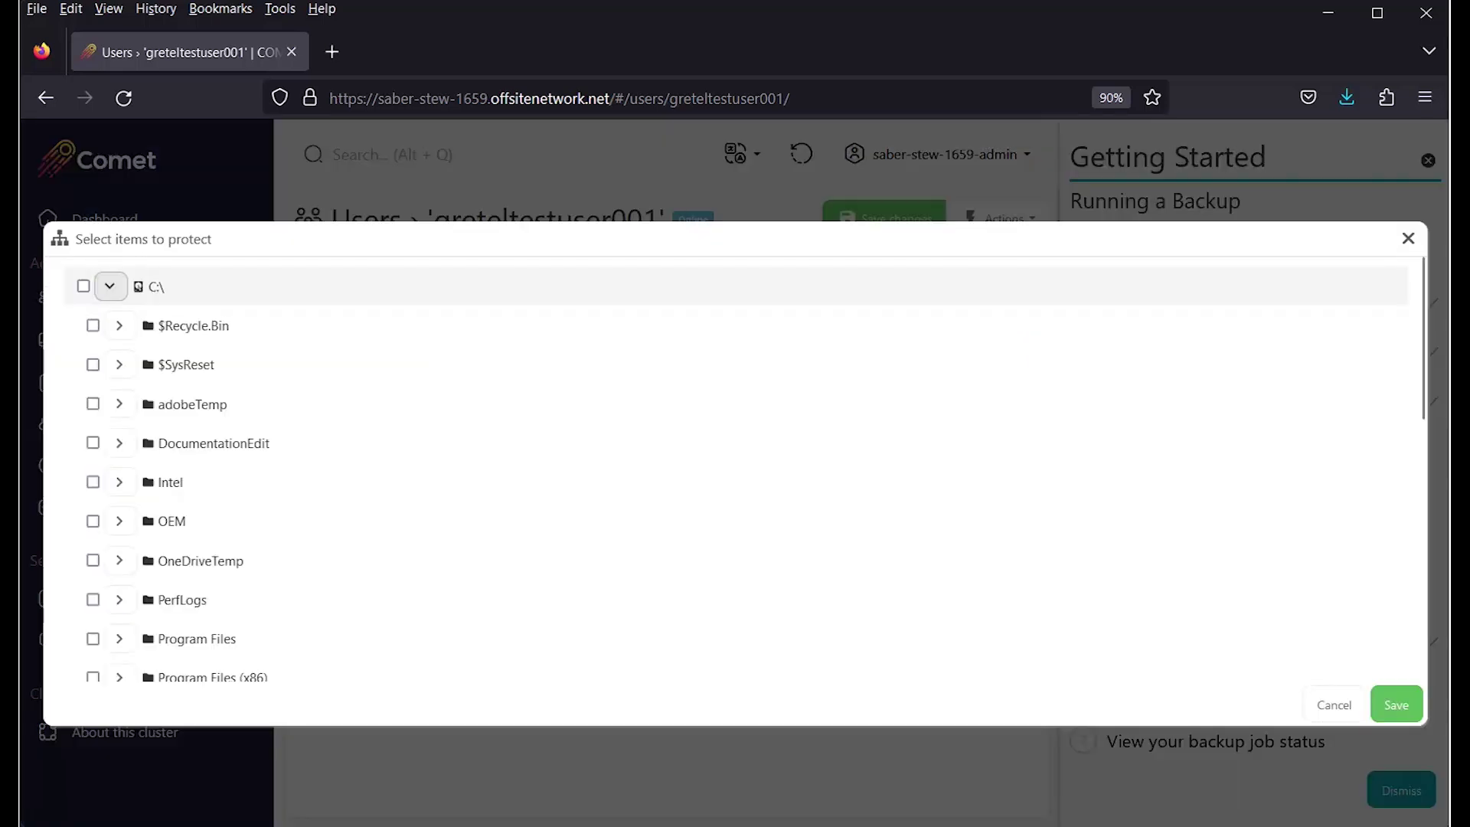
pyautogui.scroll(-5, 115, 365)
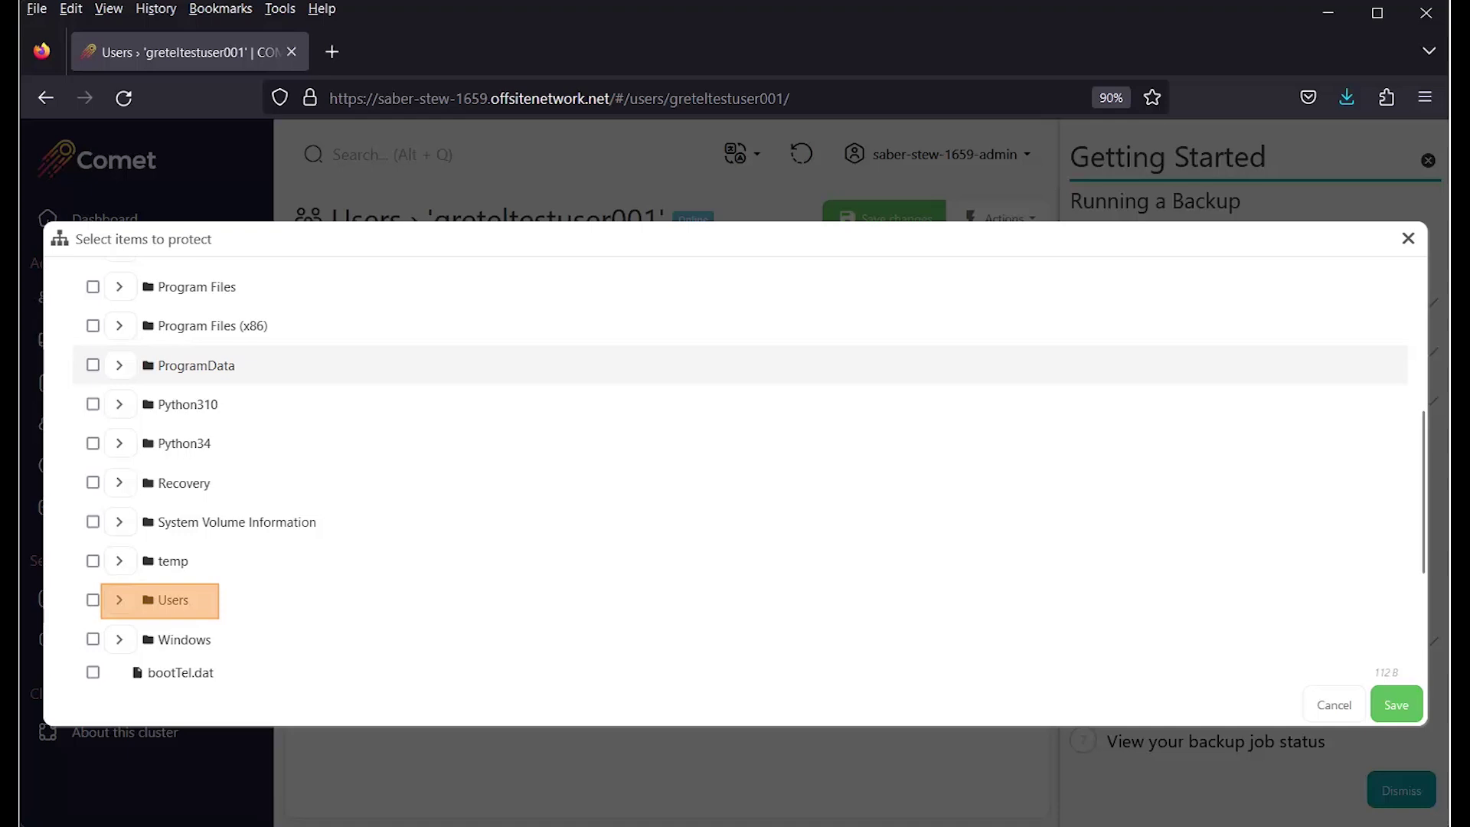
pyautogui.click(119, 600)
pyautogui.scroll(-3, 306, 539)
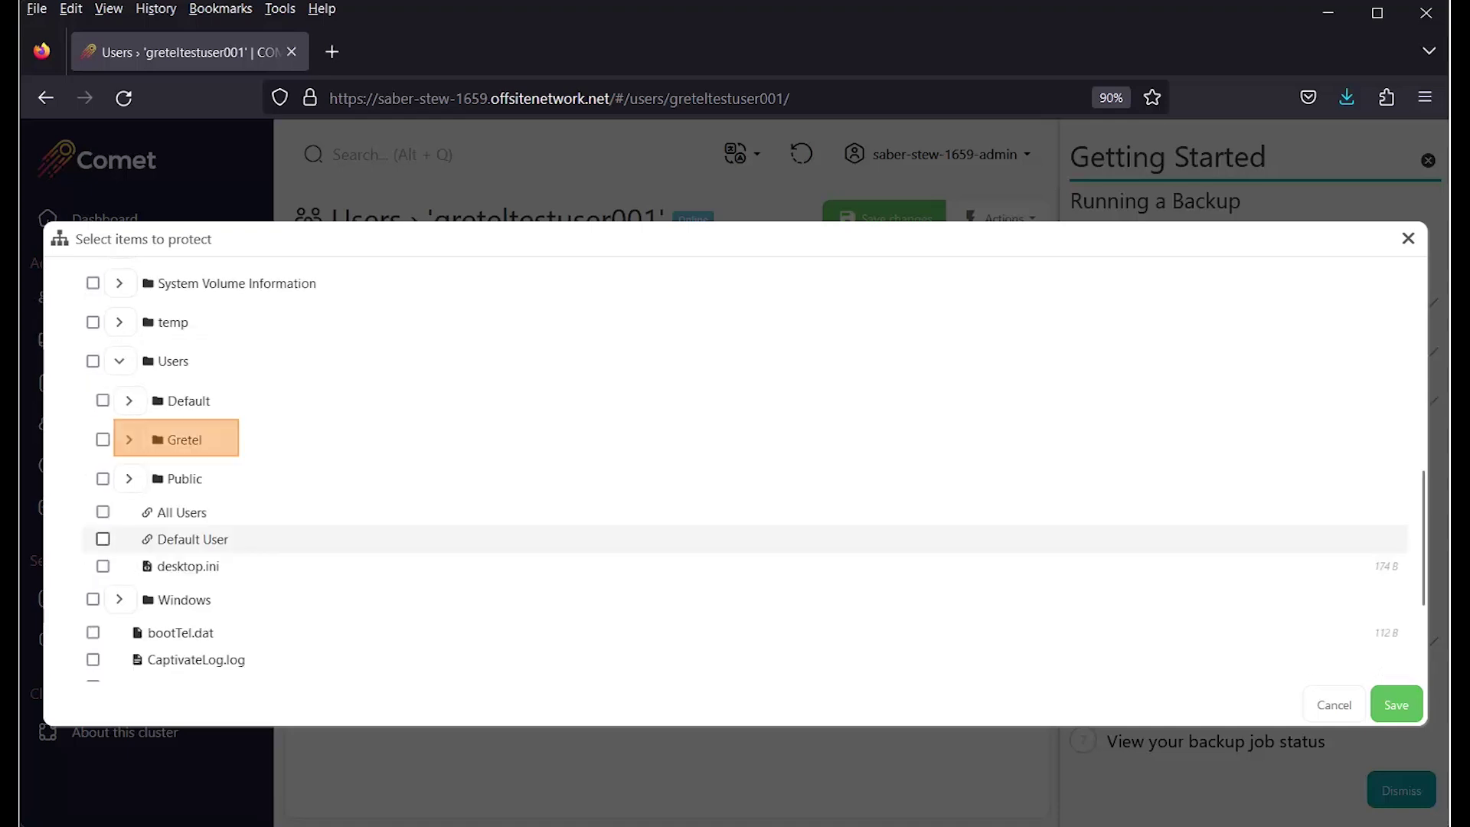
pyautogui.click(129, 440)
pyautogui.scroll(-7, 307, 537)
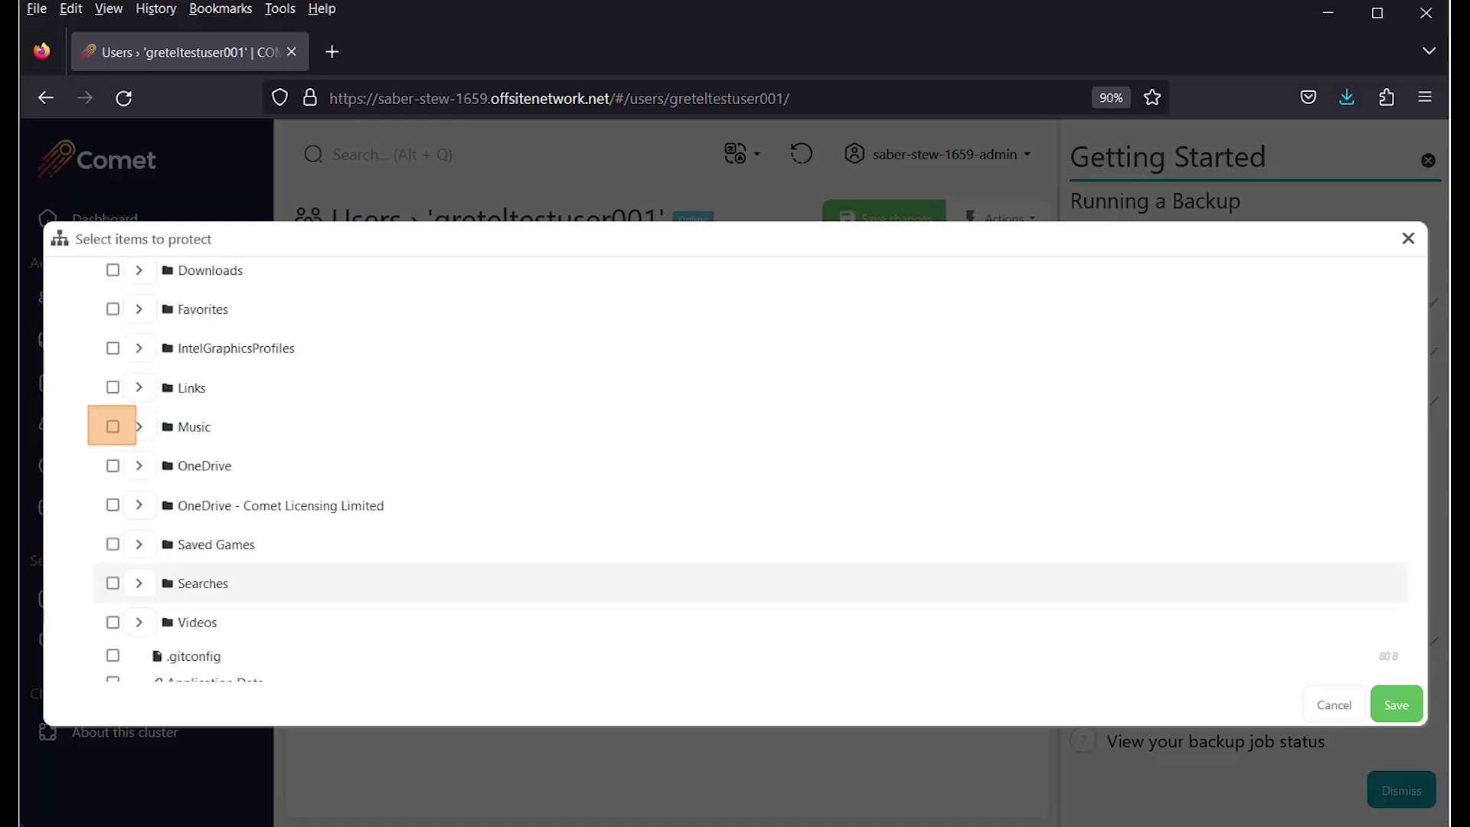
pyautogui.click(112, 427)
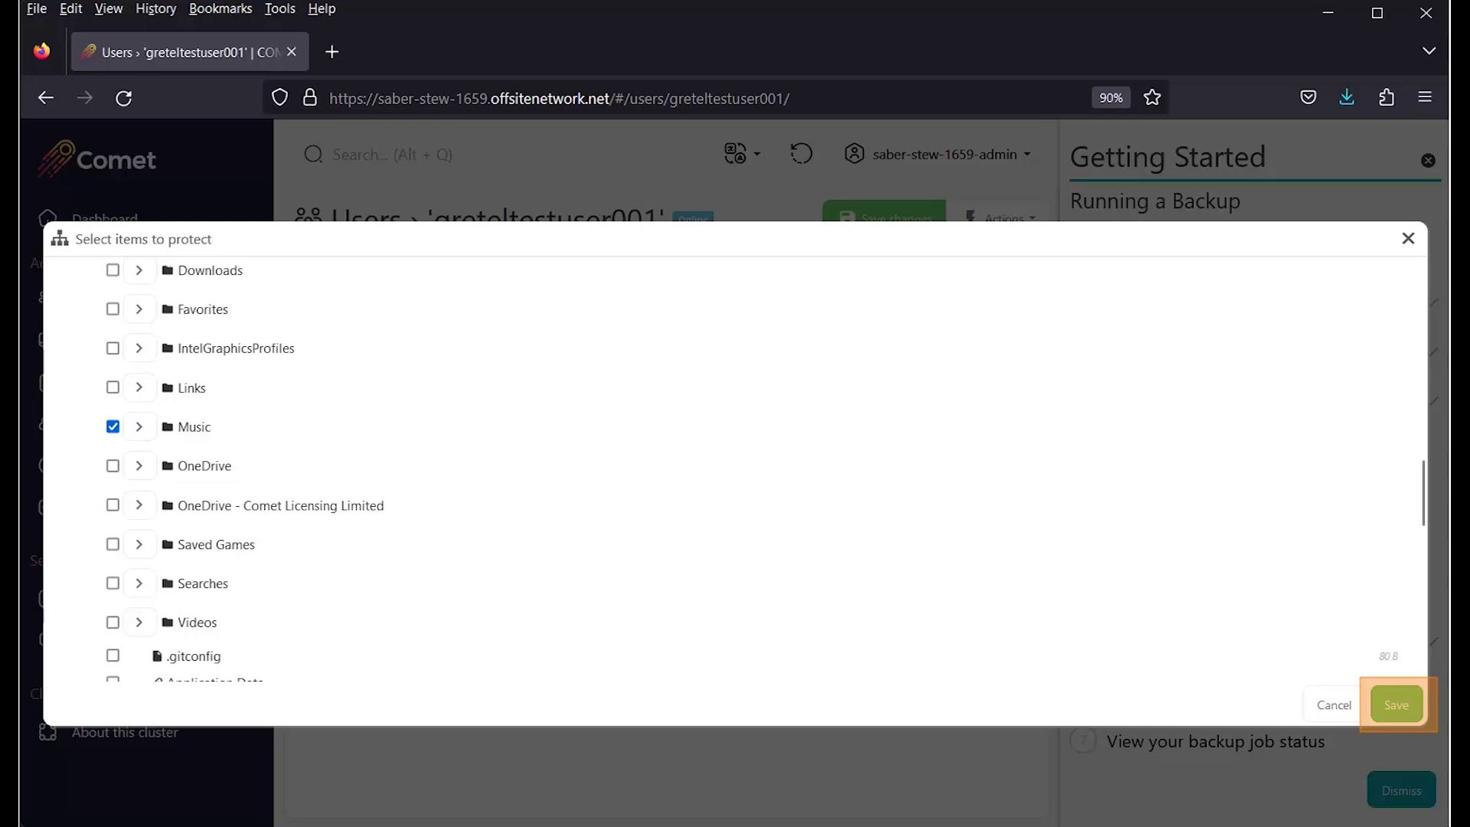
pyautogui.click(1396, 705)
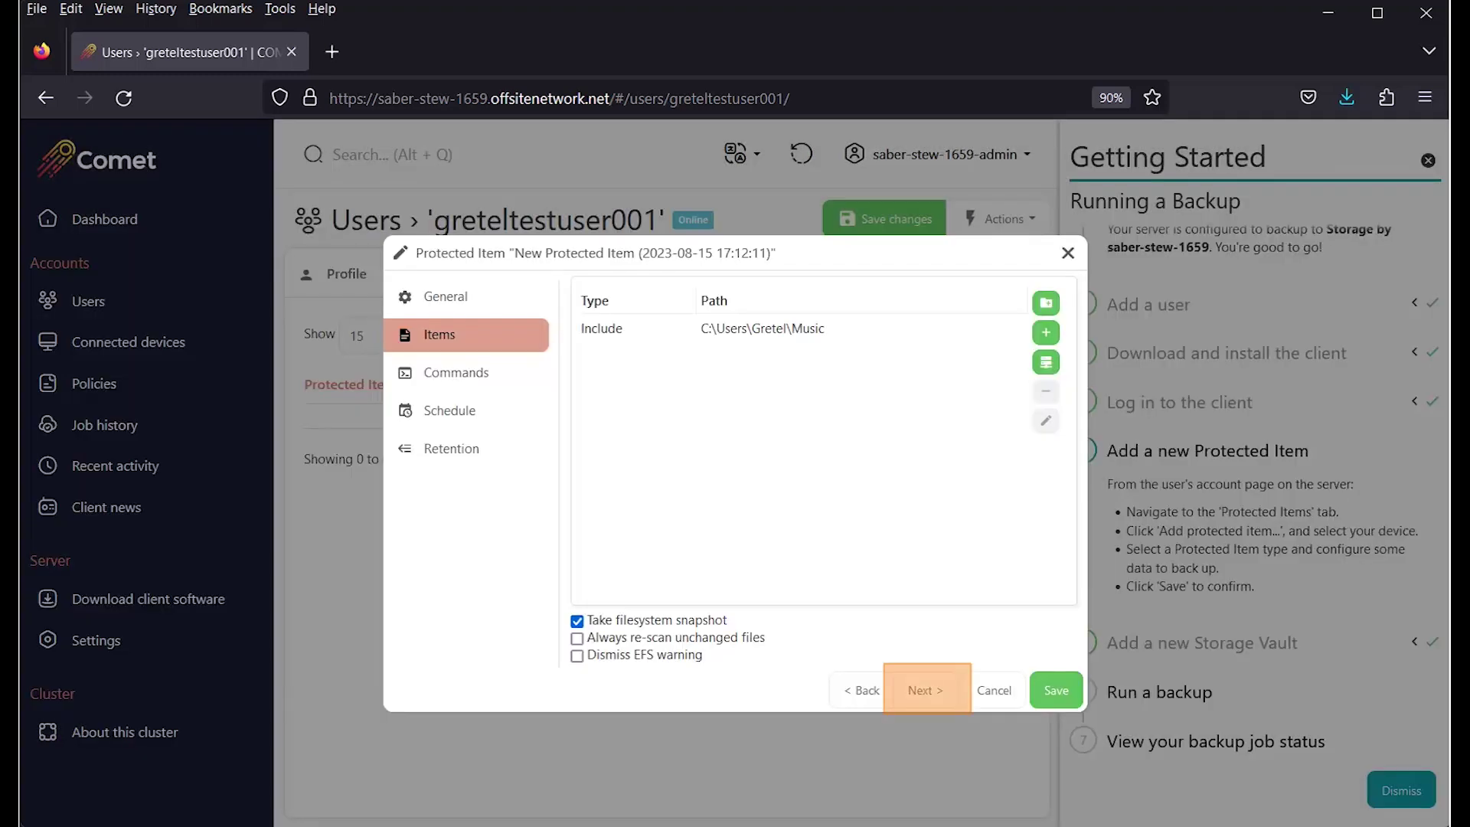
# Advance past the commands step, adding none, to the Schedule step.
pyautogui.click(927, 690)
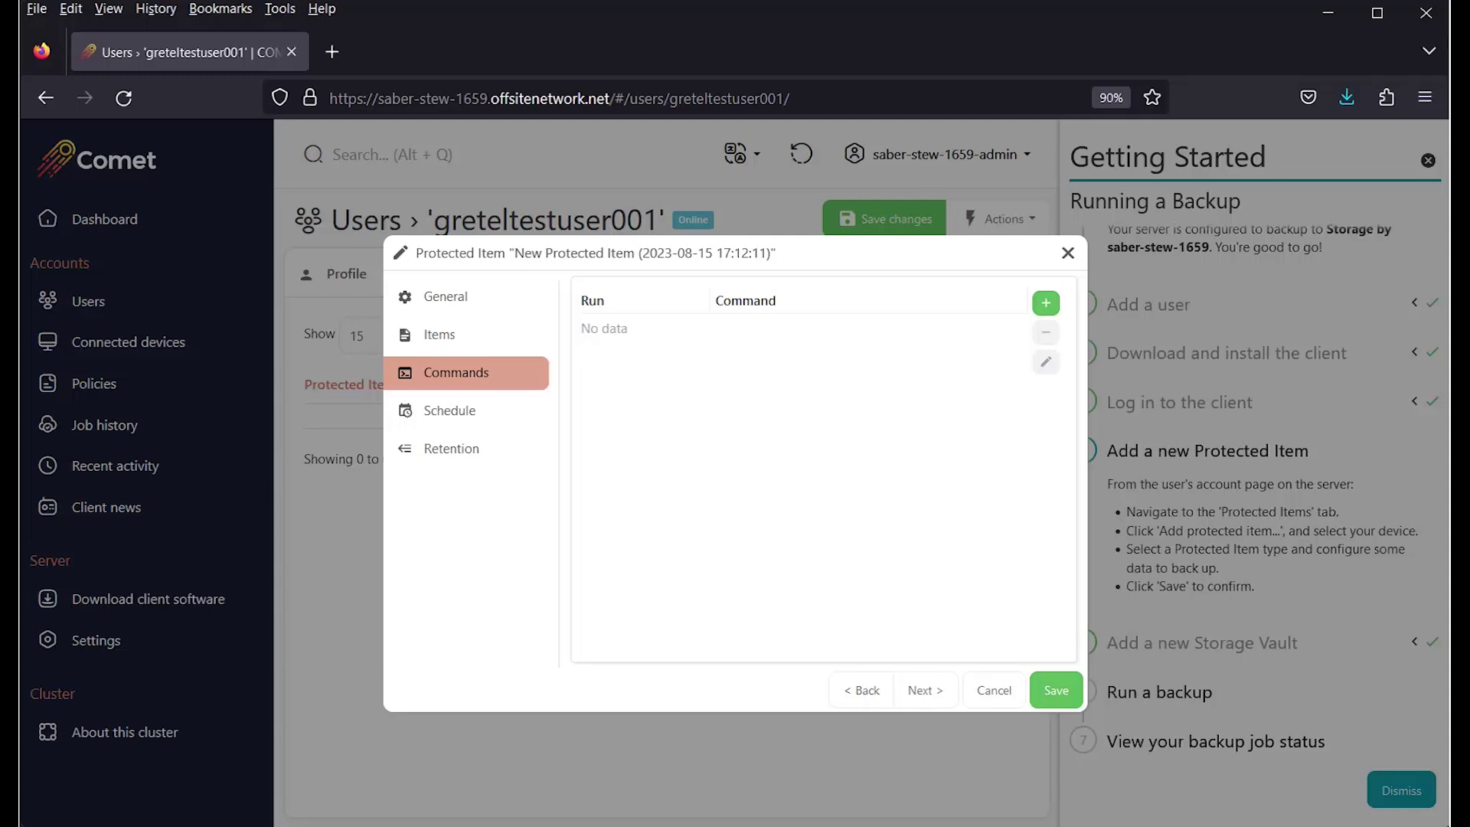
pyautogui.click(925, 690)
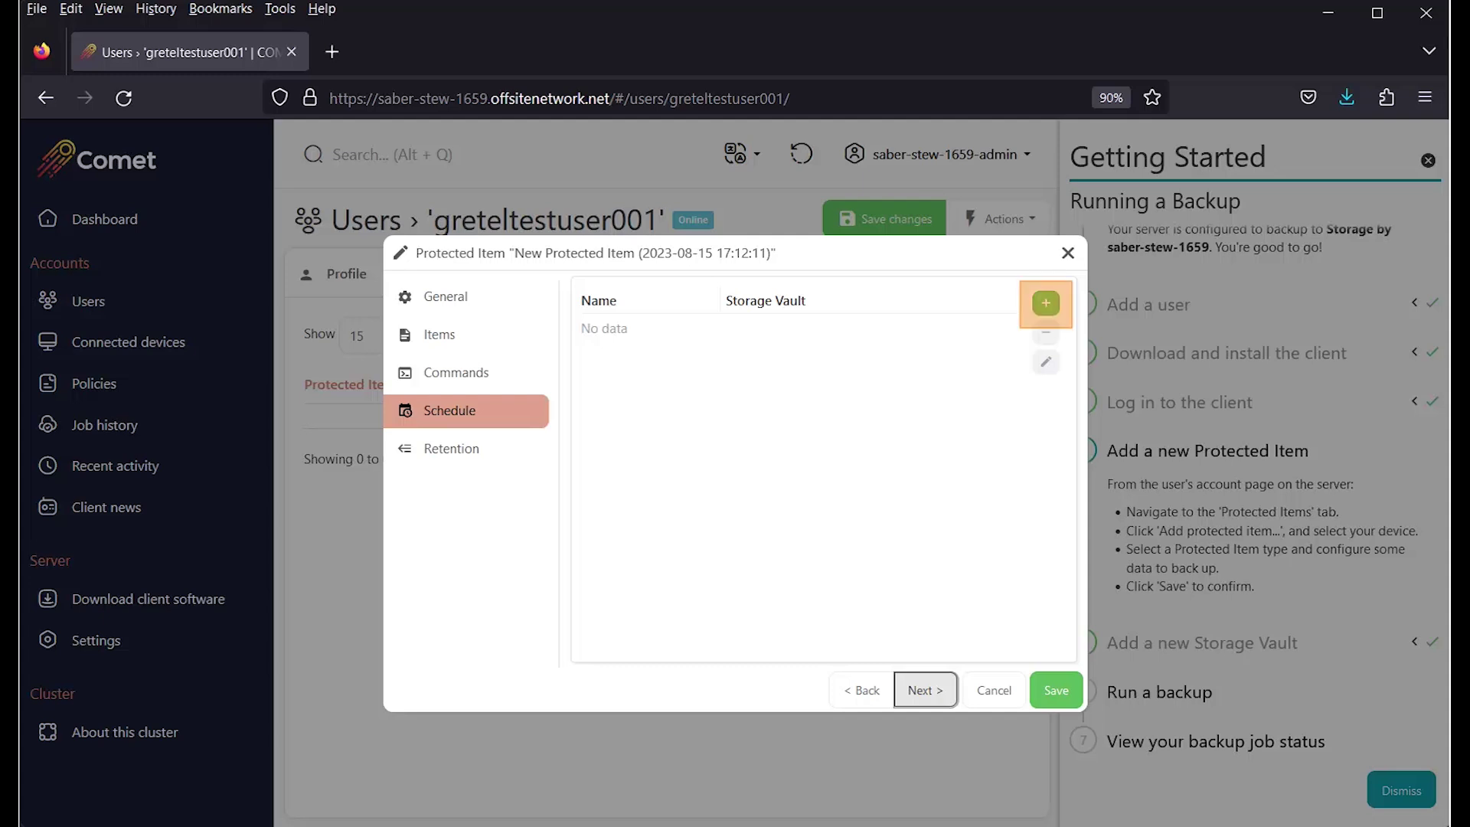
# Add a schedule named 'Weekly Backups' and bring up its Time settings.
pyautogui.click(1046, 303)
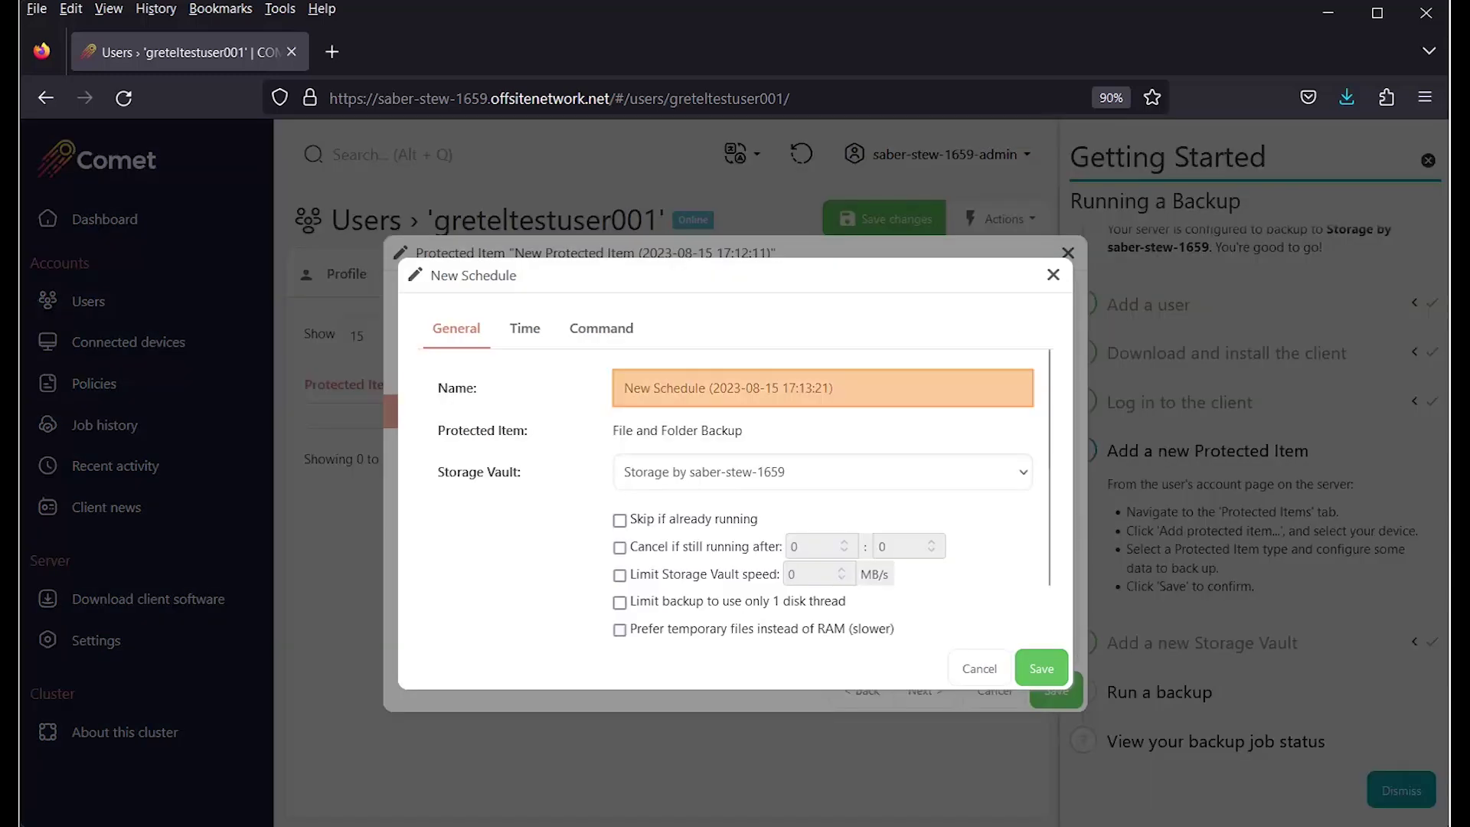
pyautogui.write('Weekly Bac')
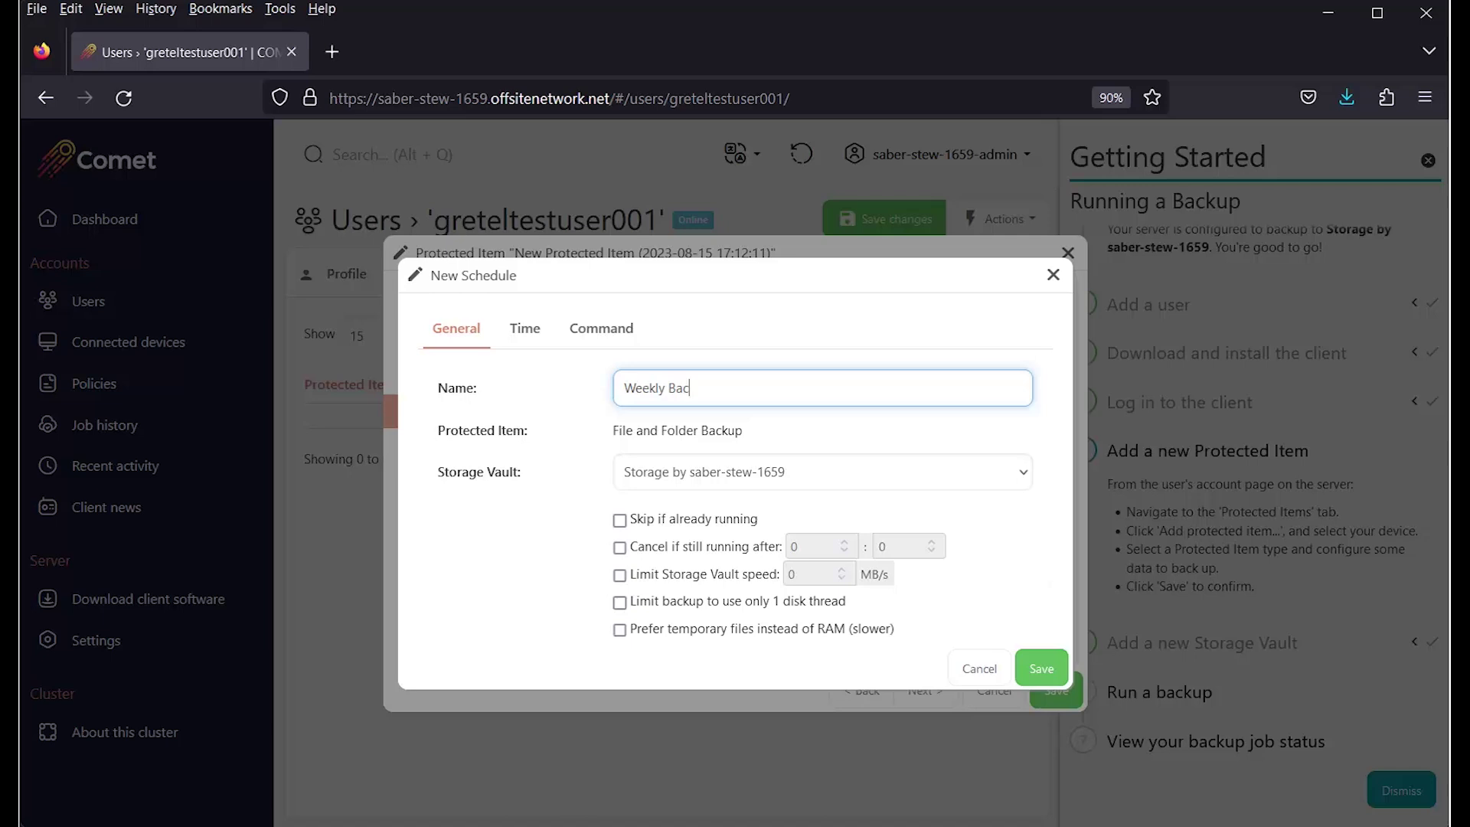
pyautogui.write('kups')
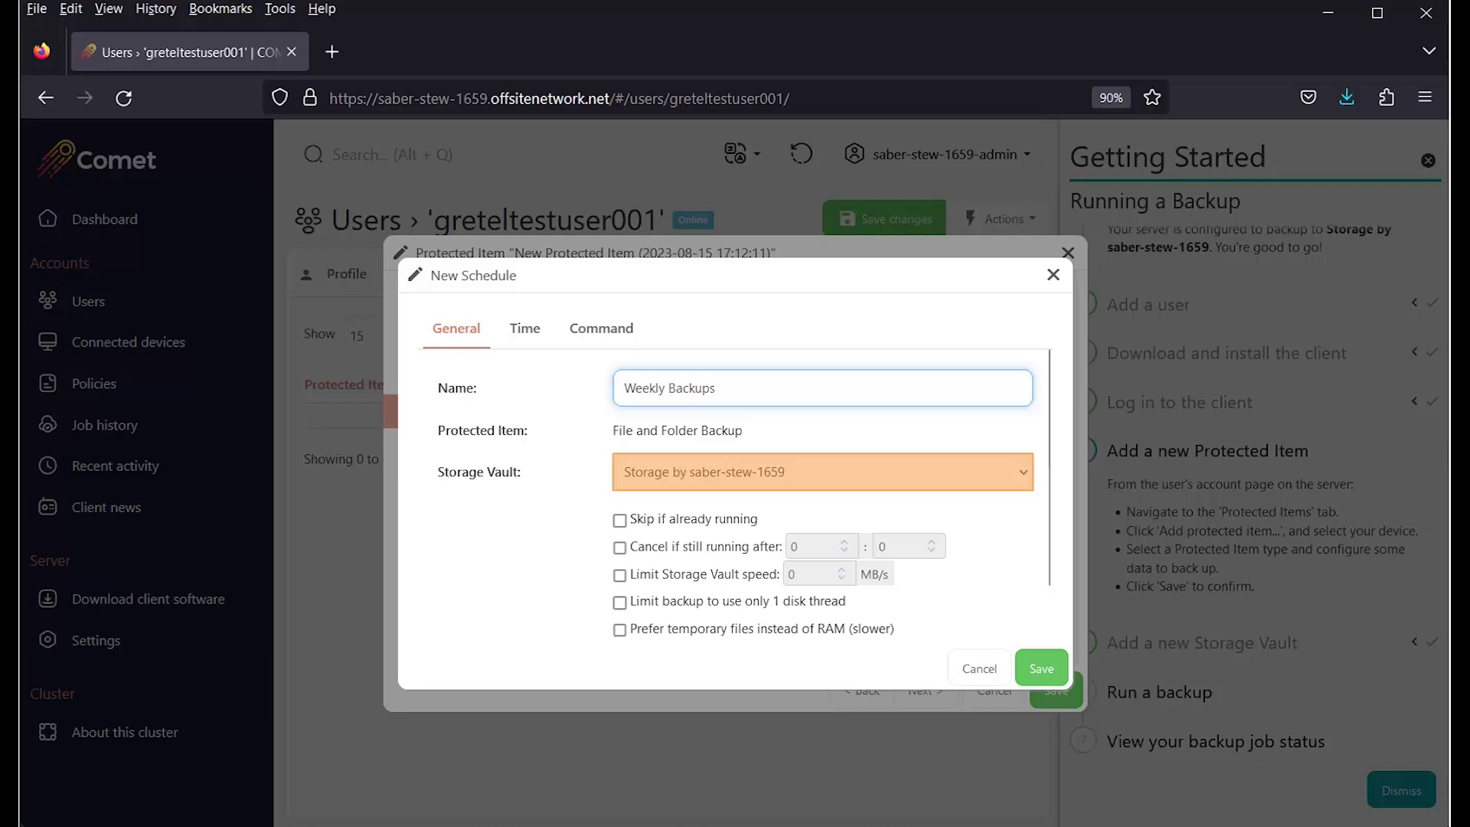
pyautogui.press('Tab')
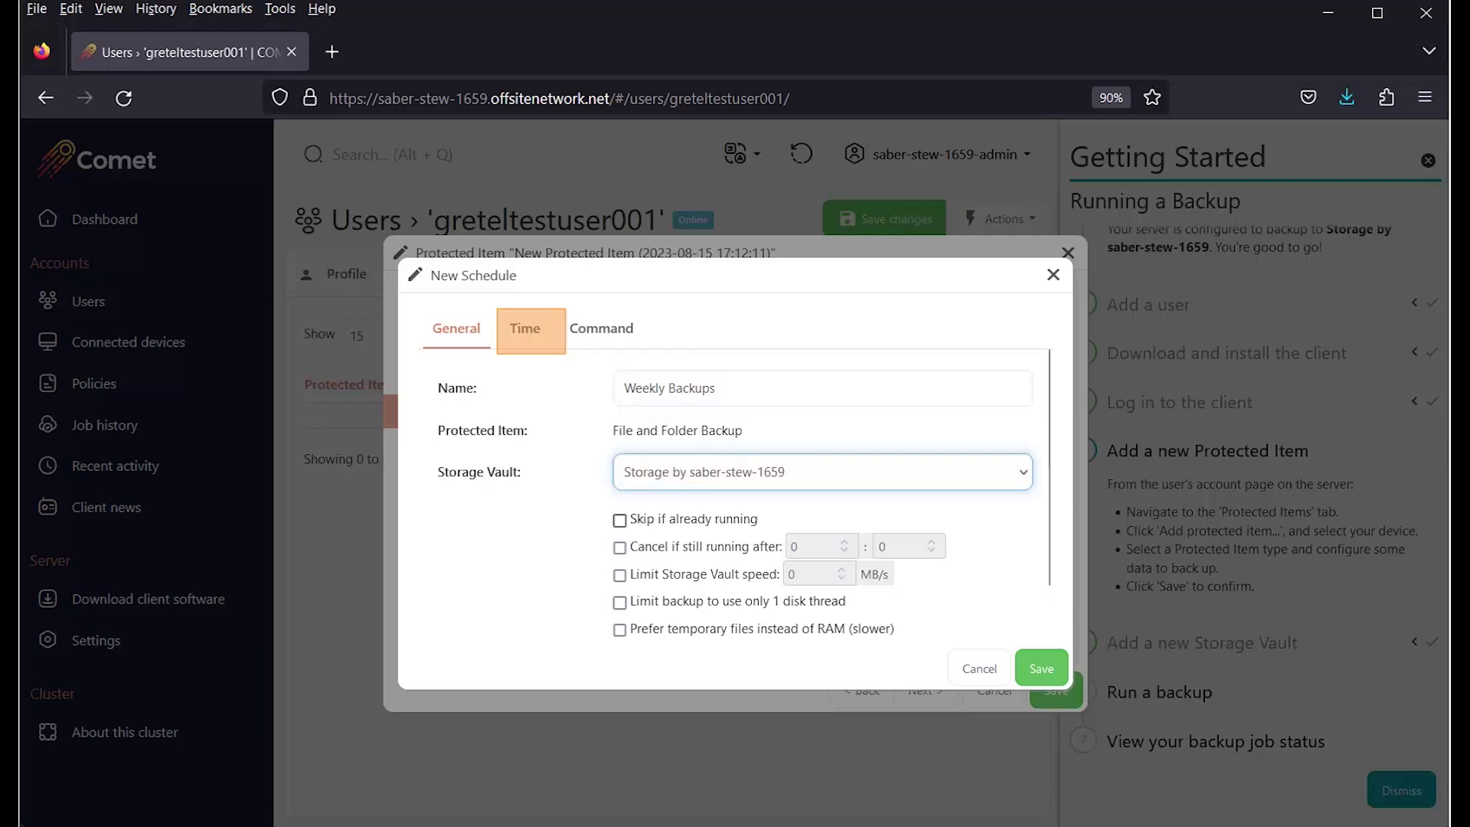
pyautogui.click(525, 329)
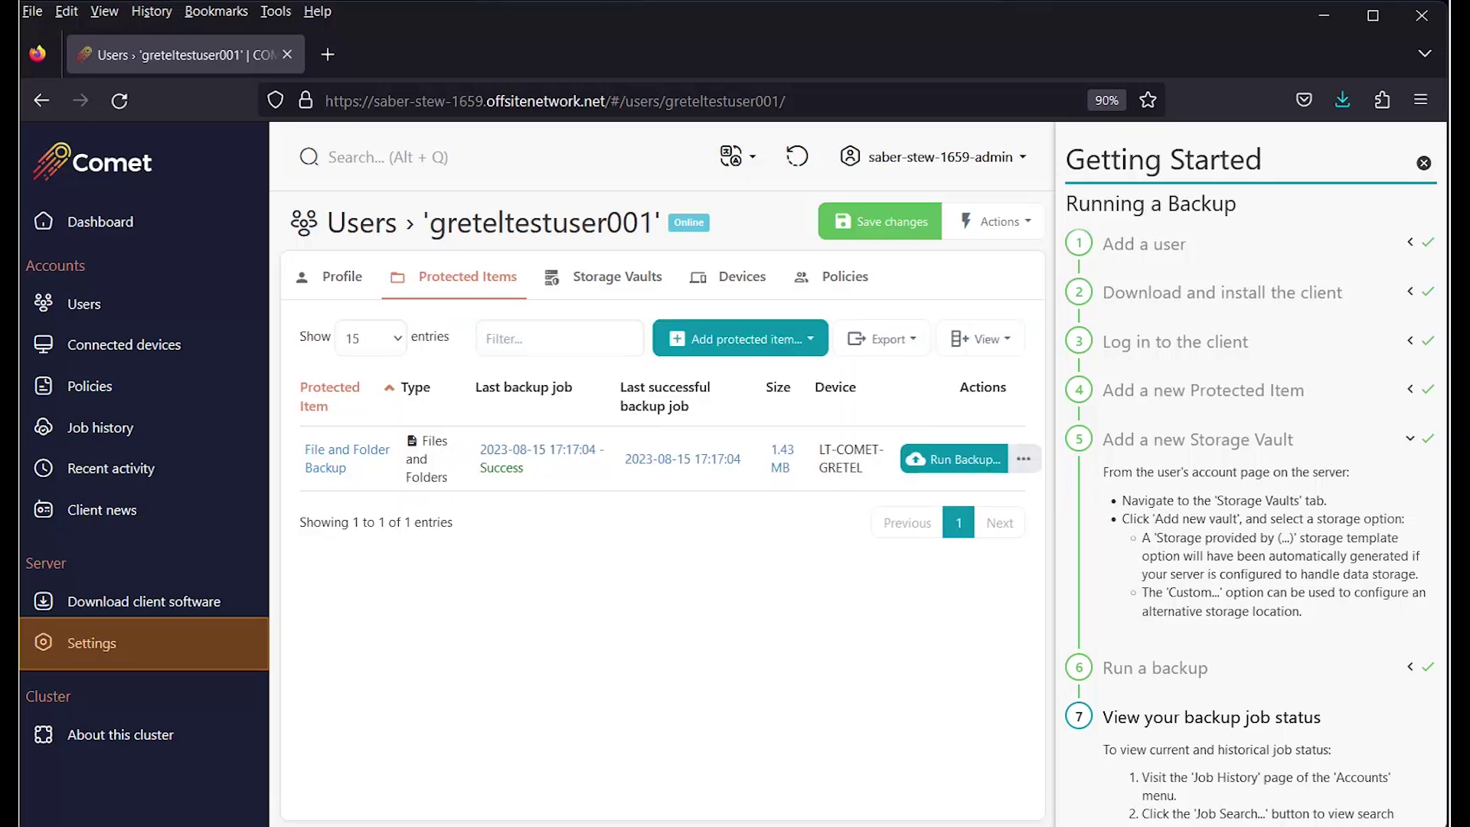
# Start a new Remote Server storage template from the server's Storage settings.
pyautogui.click(91, 643)
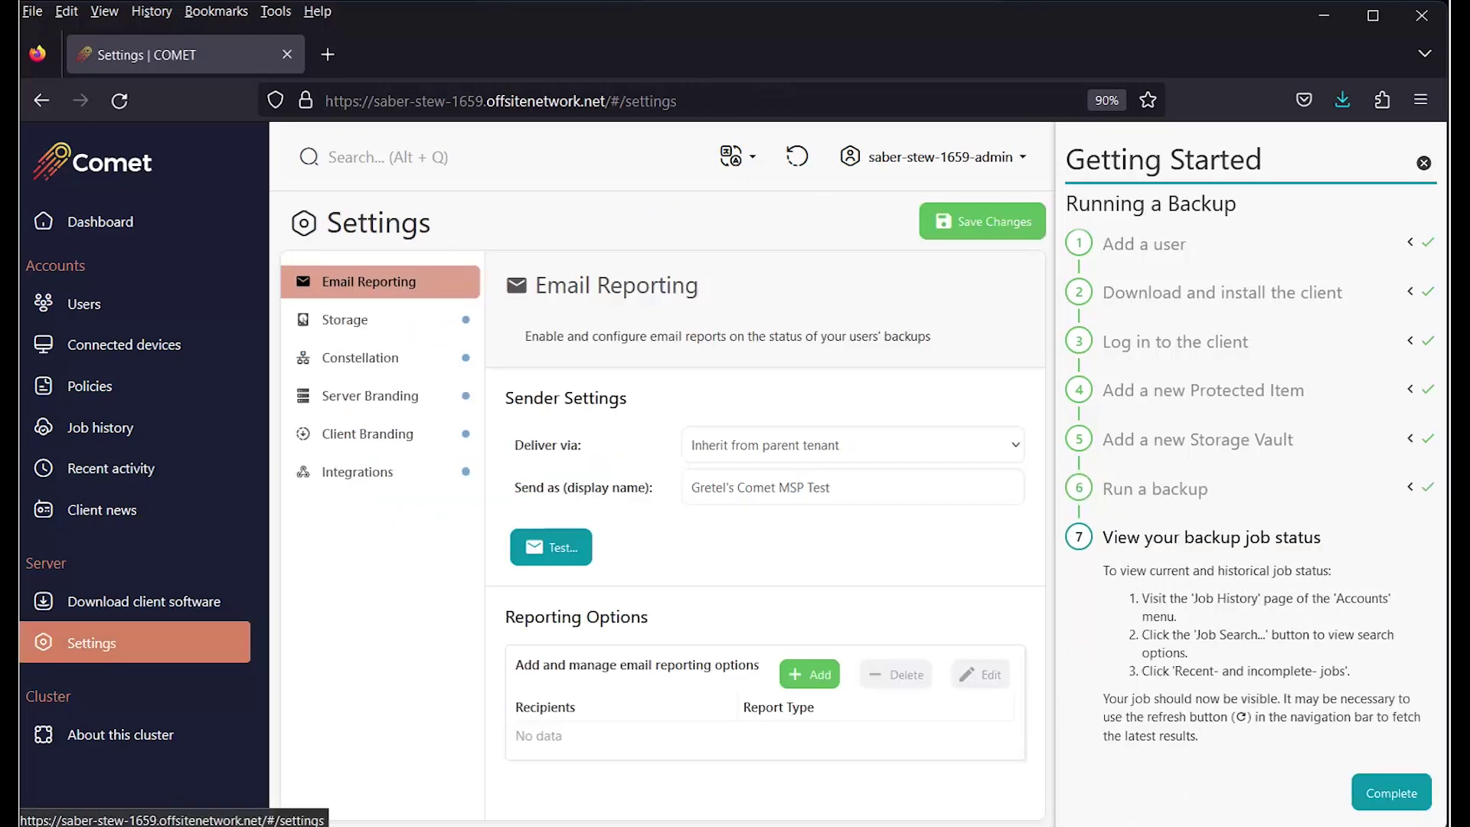
pyautogui.click(344, 319)
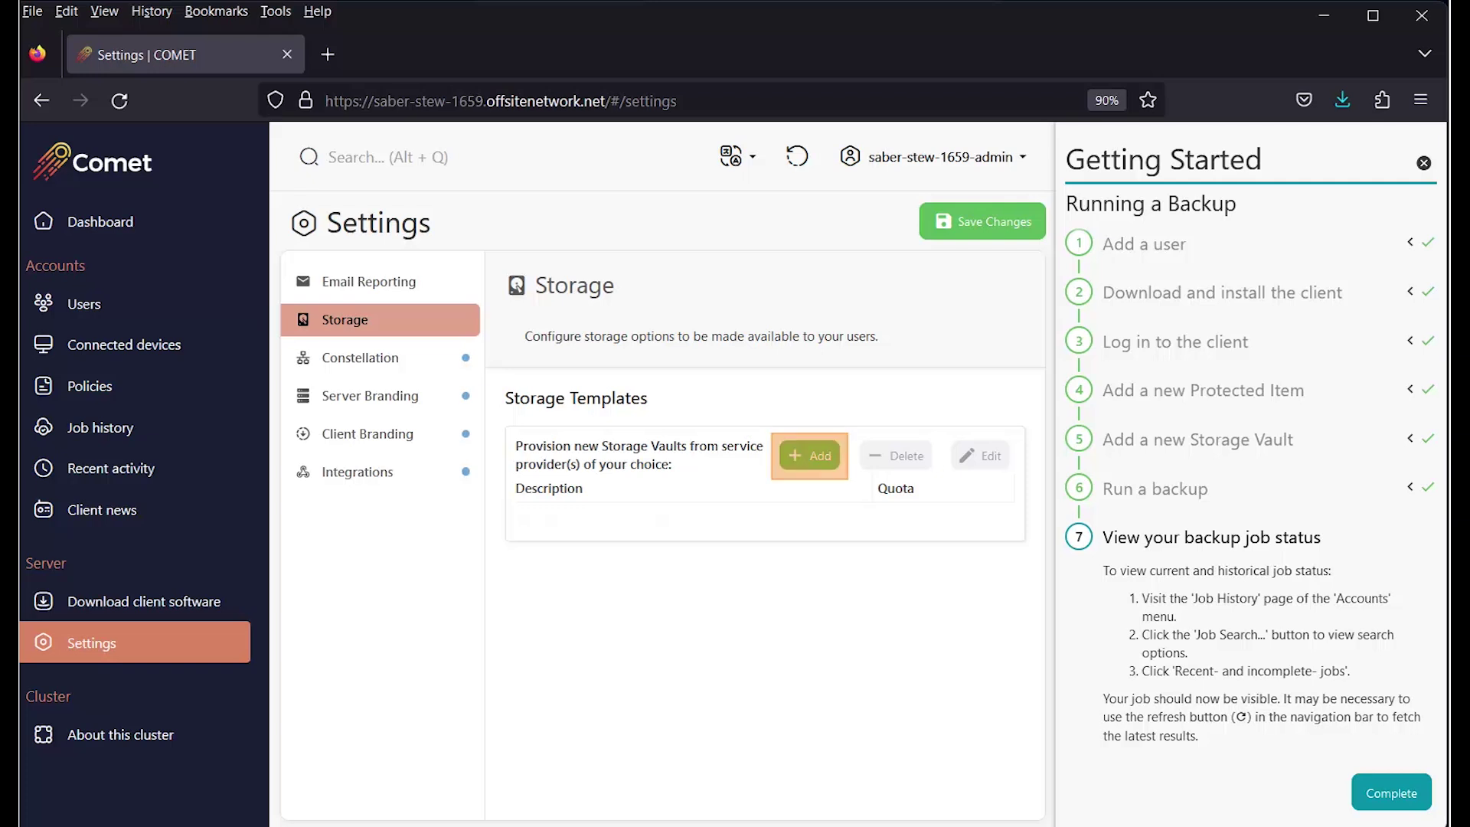
pyautogui.click(810, 456)
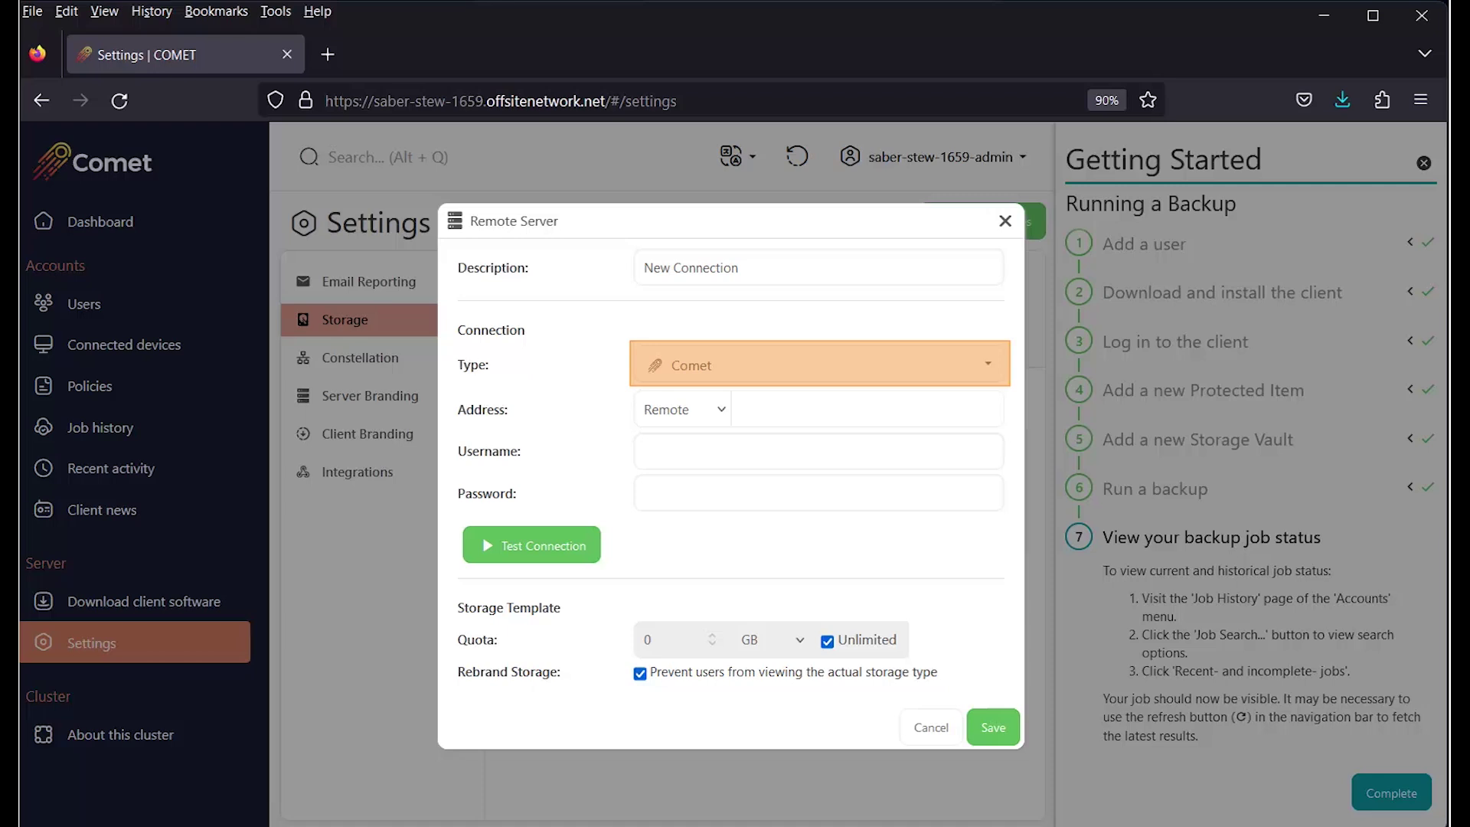
# Set the template type to Wasabi Cloud Storage and save the settings.
pyautogui.click(819, 365)
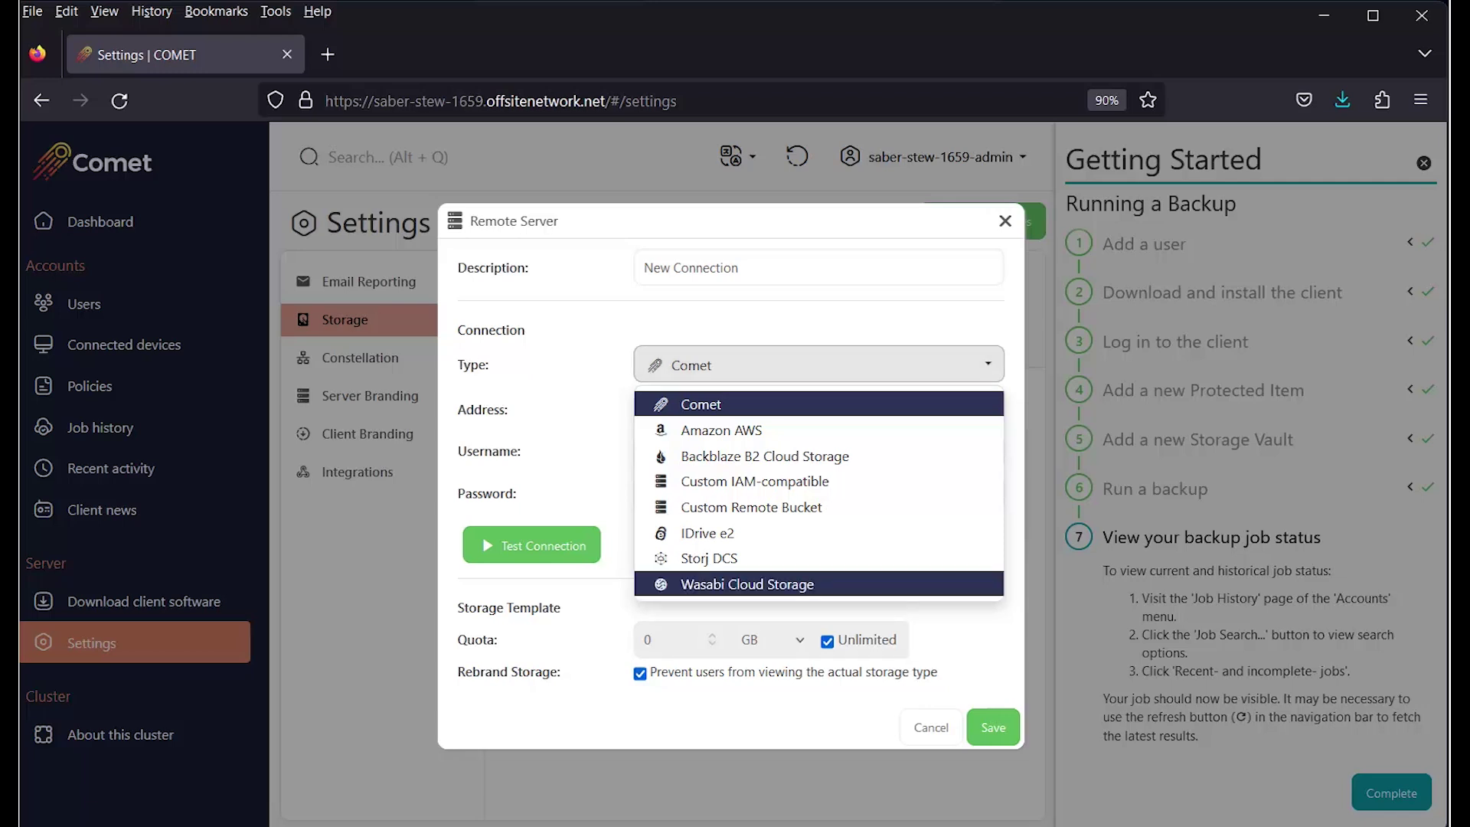
pyautogui.click(747, 584)
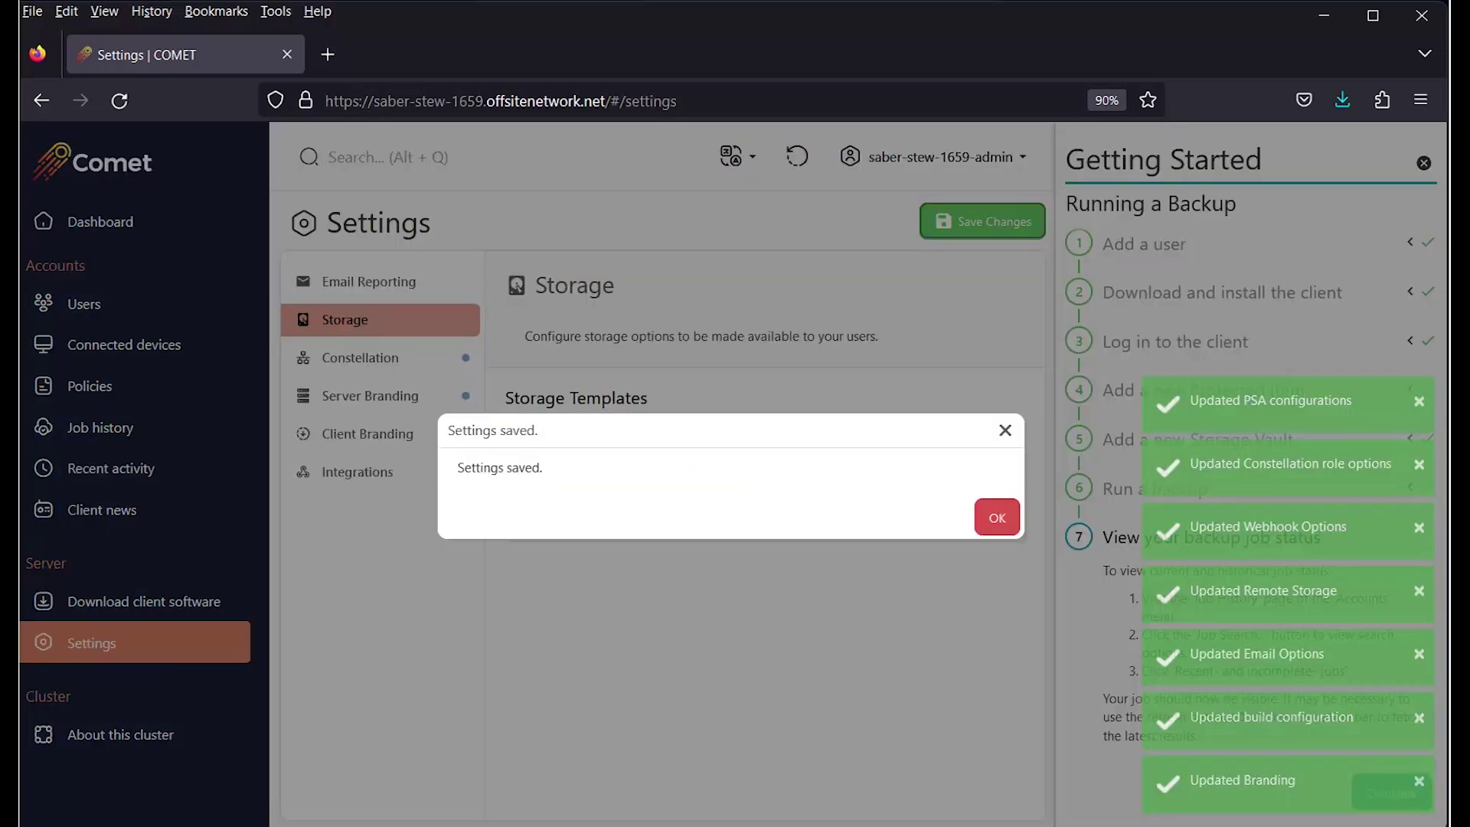
pyautogui.press('Return')
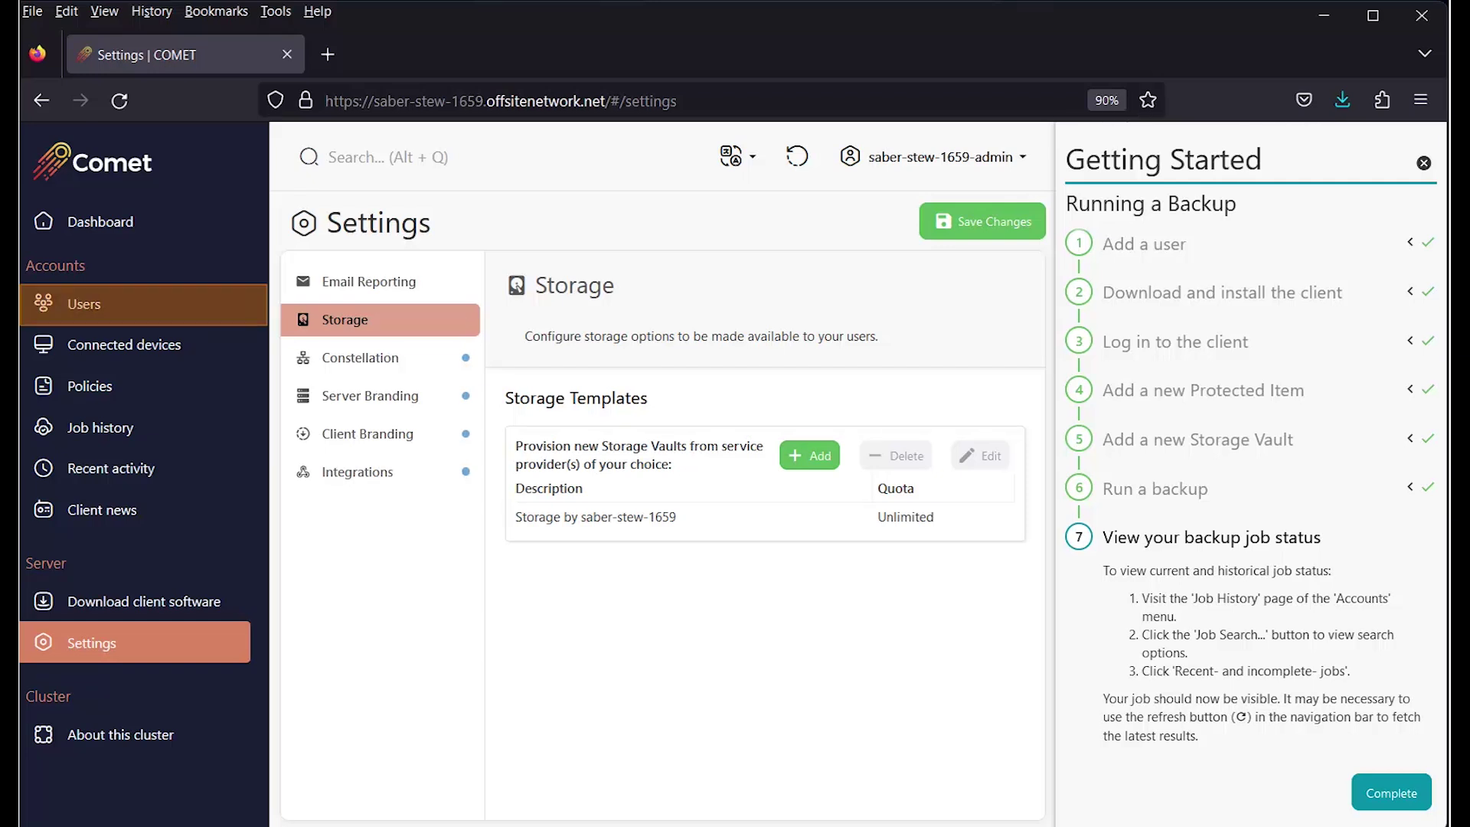
# Add a storage vault from the Storage by saber-stew-1659 template to the test user's account.
pyautogui.click(84, 303)
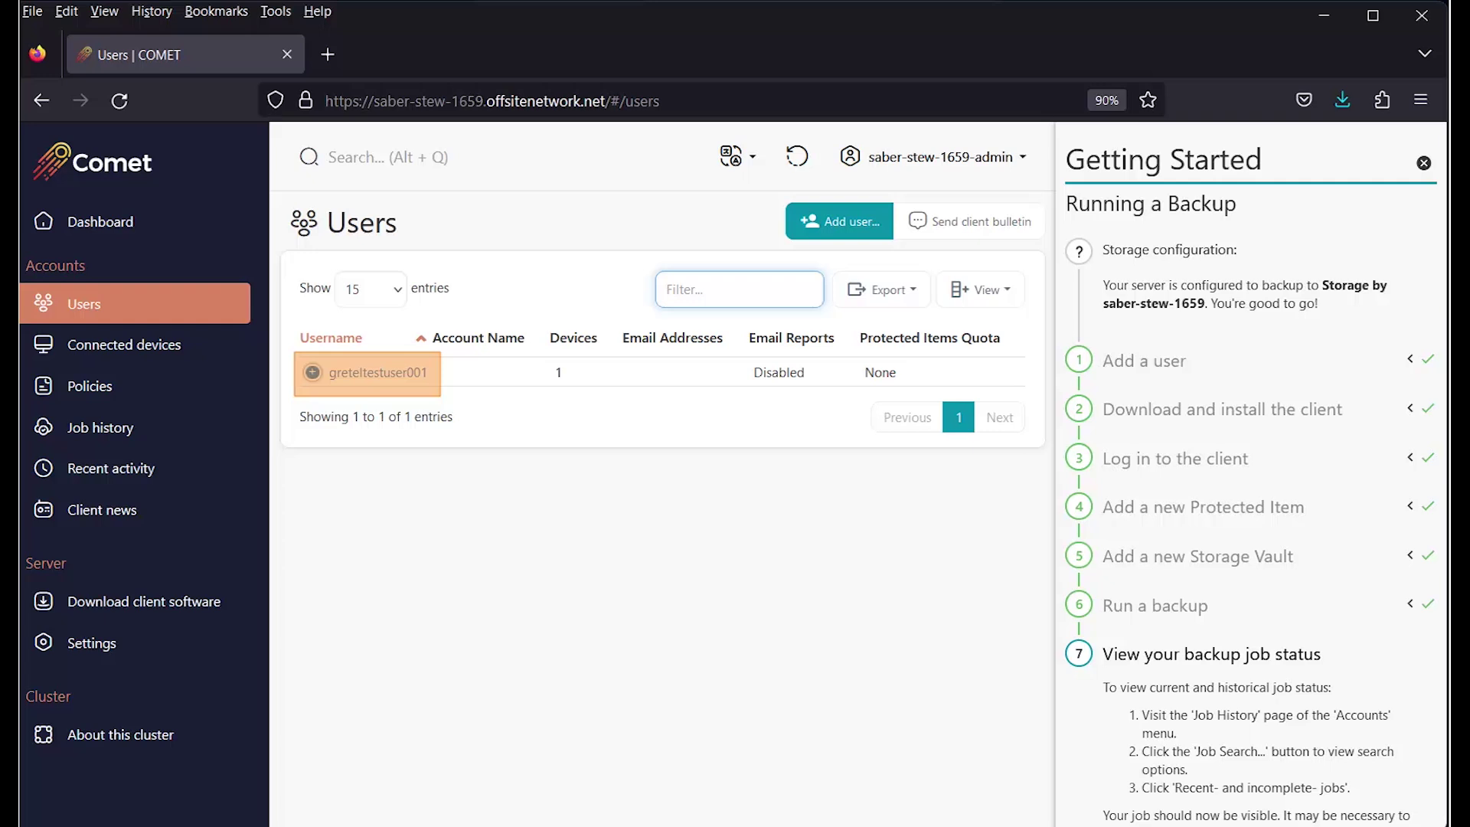
pyautogui.click(378, 372)
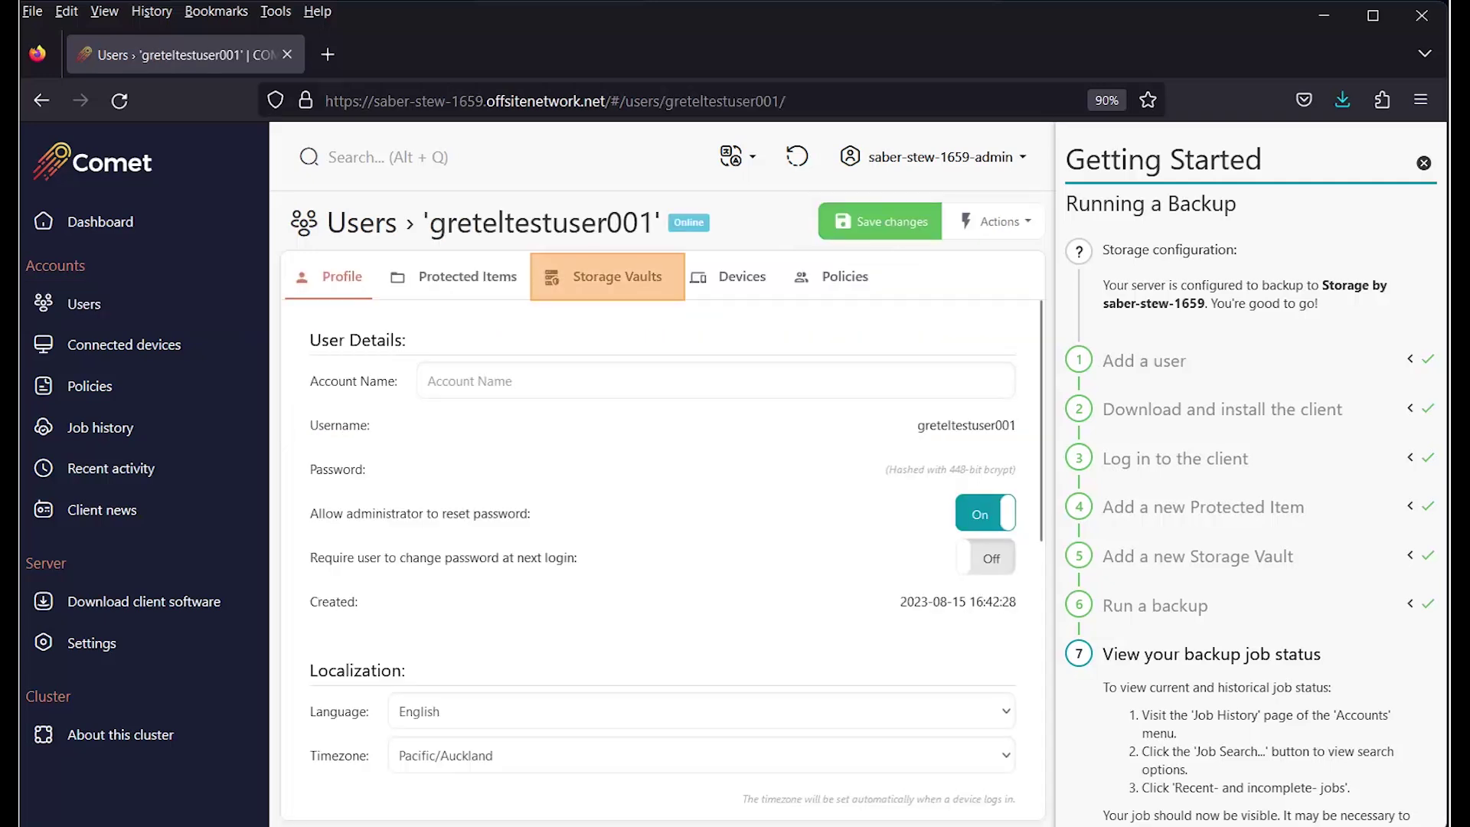
pyautogui.click(608, 277)
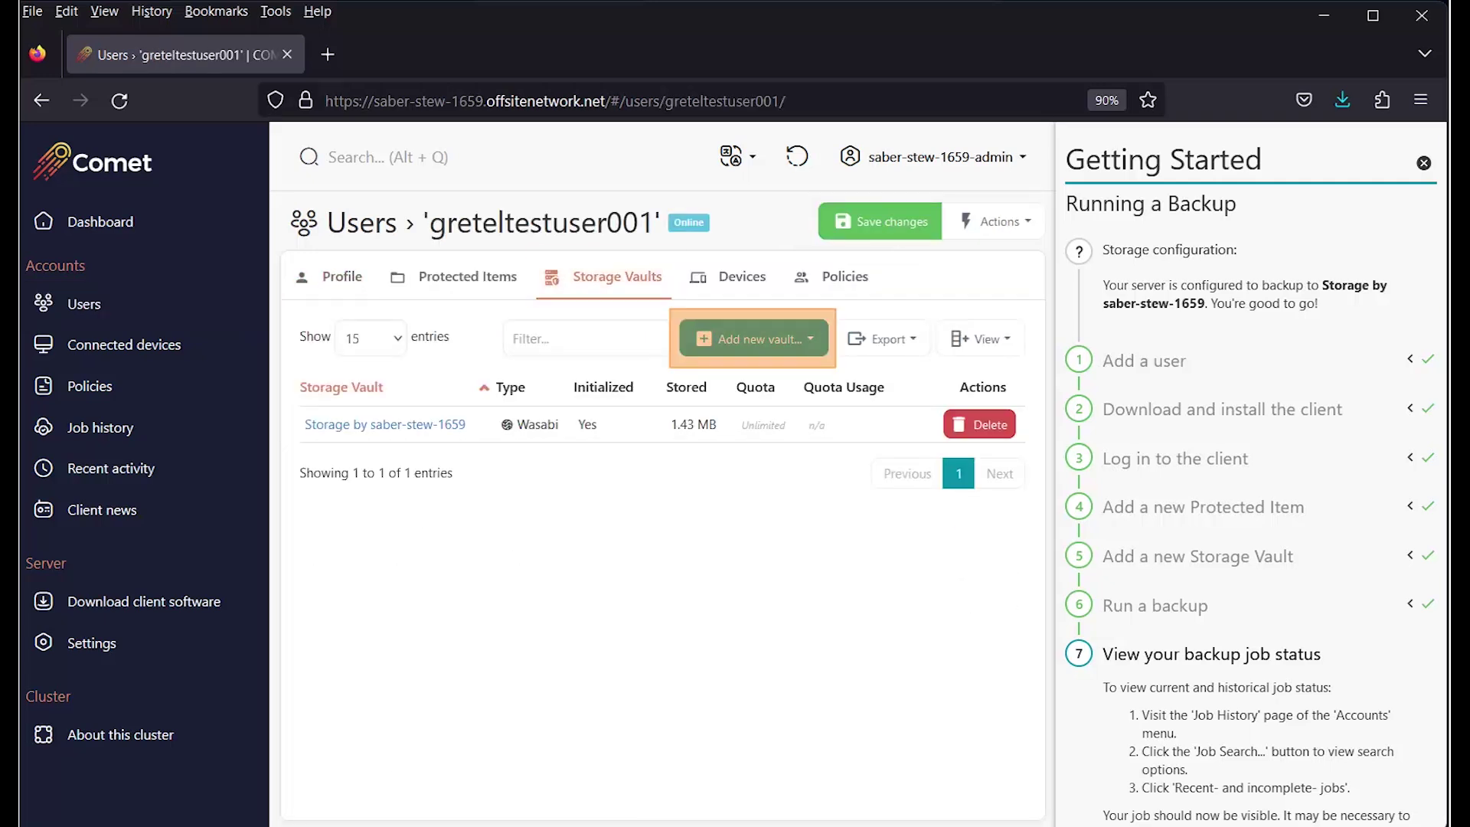
pyautogui.click(754, 338)
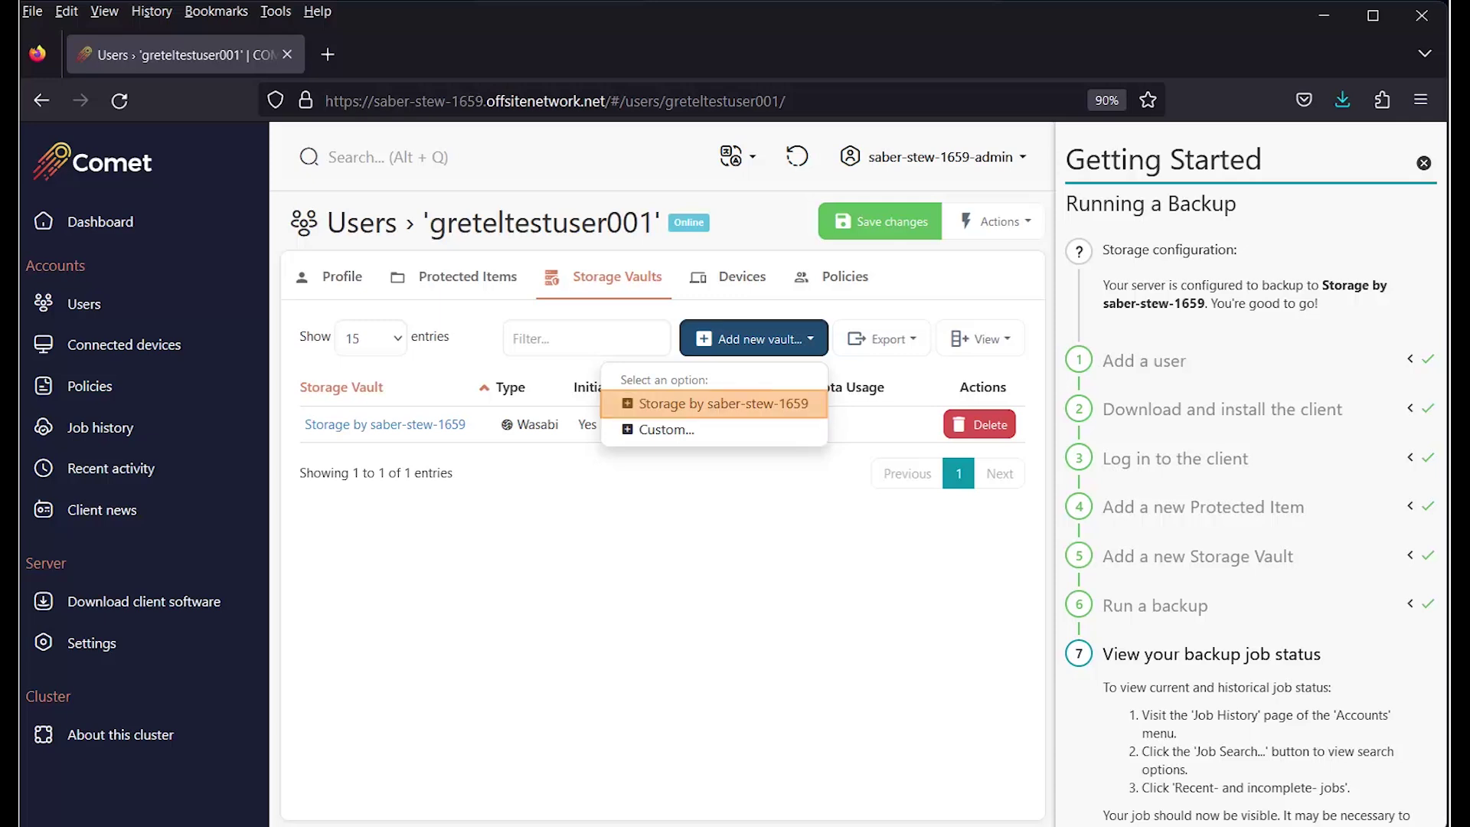
pyautogui.press('Return')
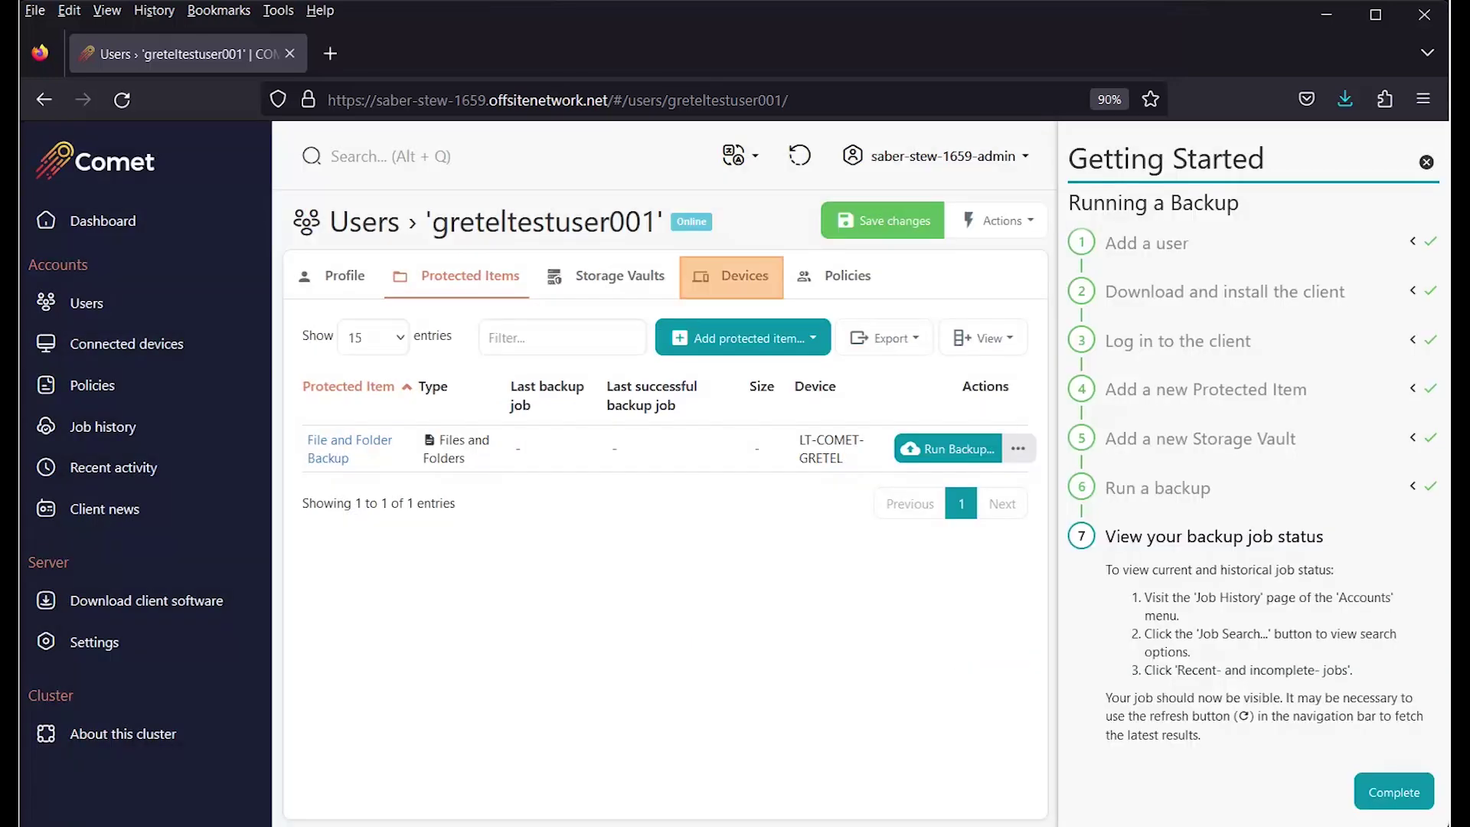
# Bring up the remote actions for connected device LT-COMET-GRETEL.
pyautogui.click(732, 276)
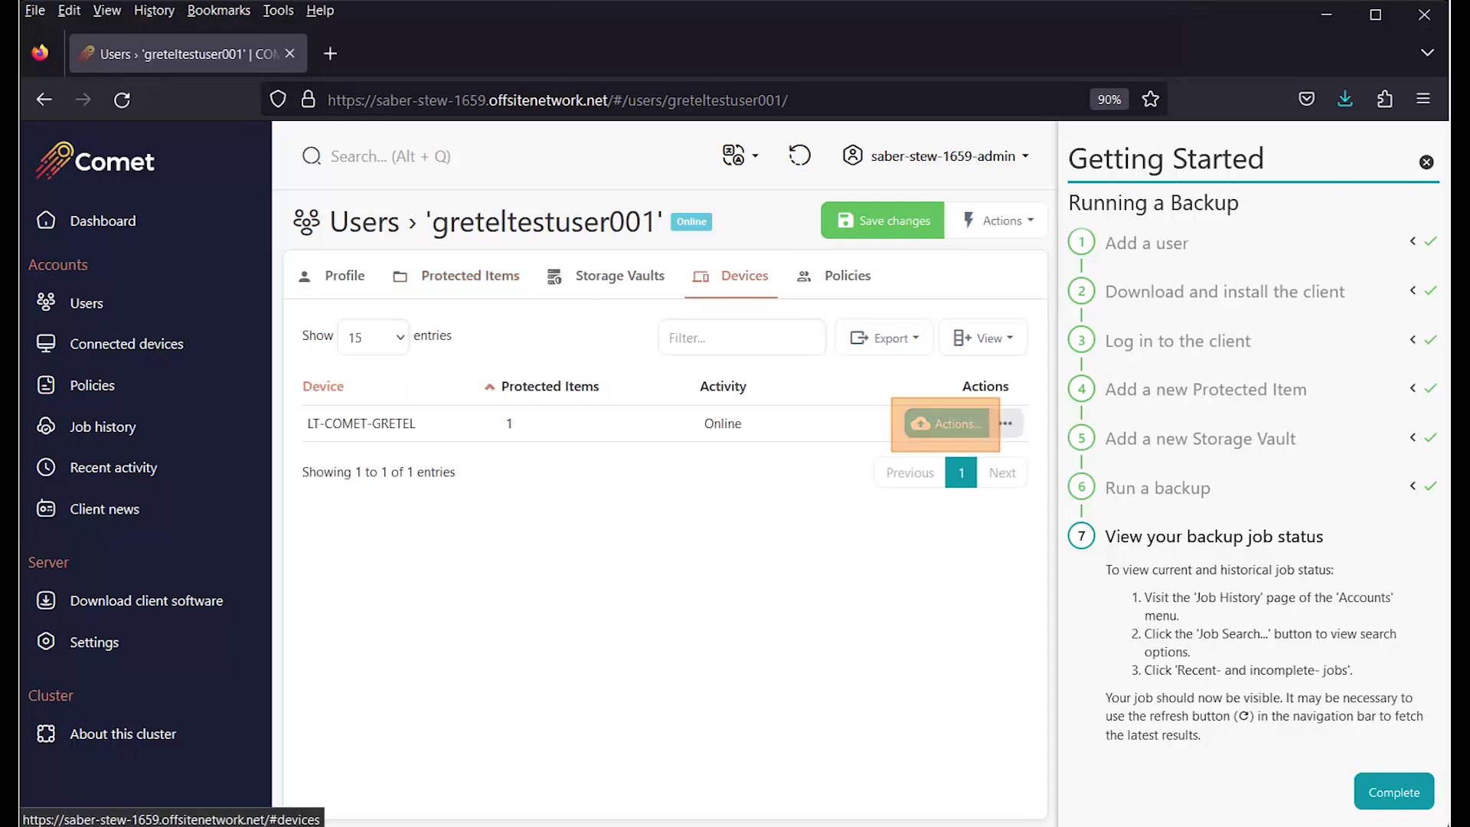
pyautogui.click(946, 423)
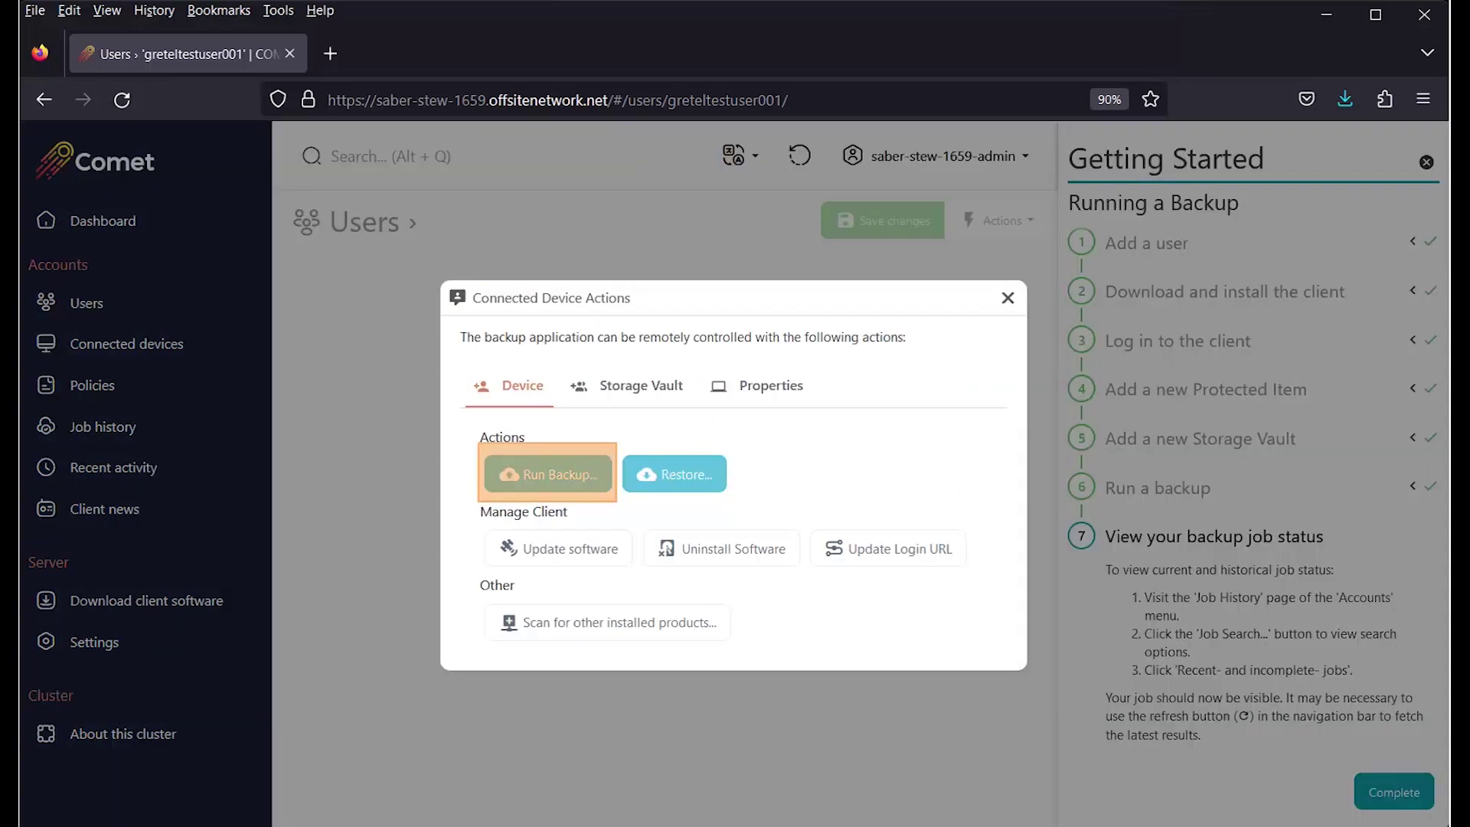